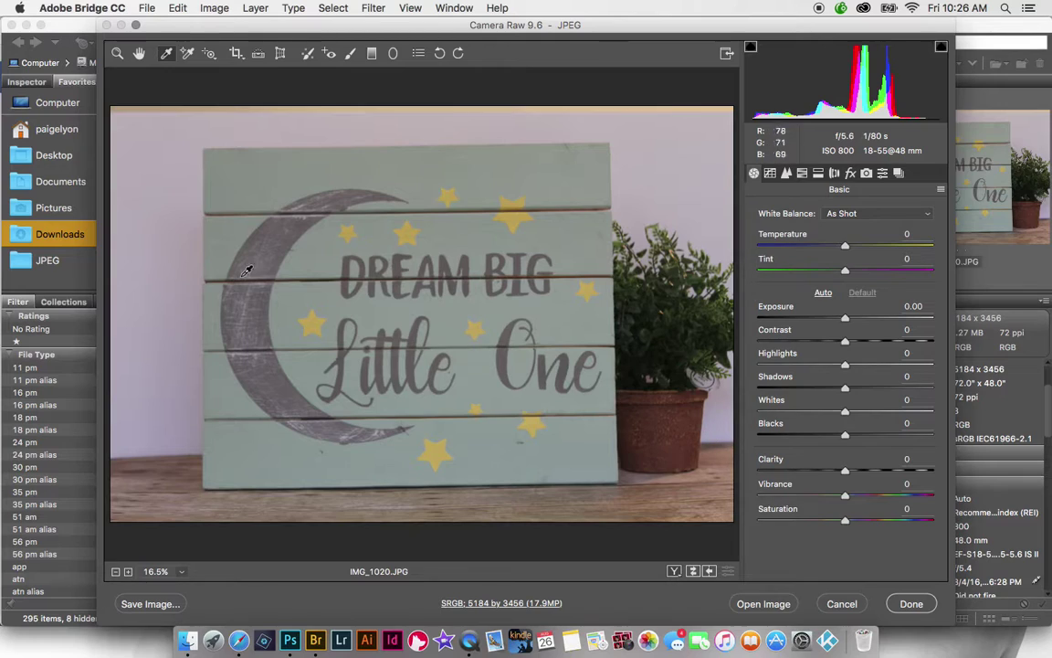
Correct the photo's white balance by sampling the gray moon, and open the image in Photoshop
left_click(263, 239)
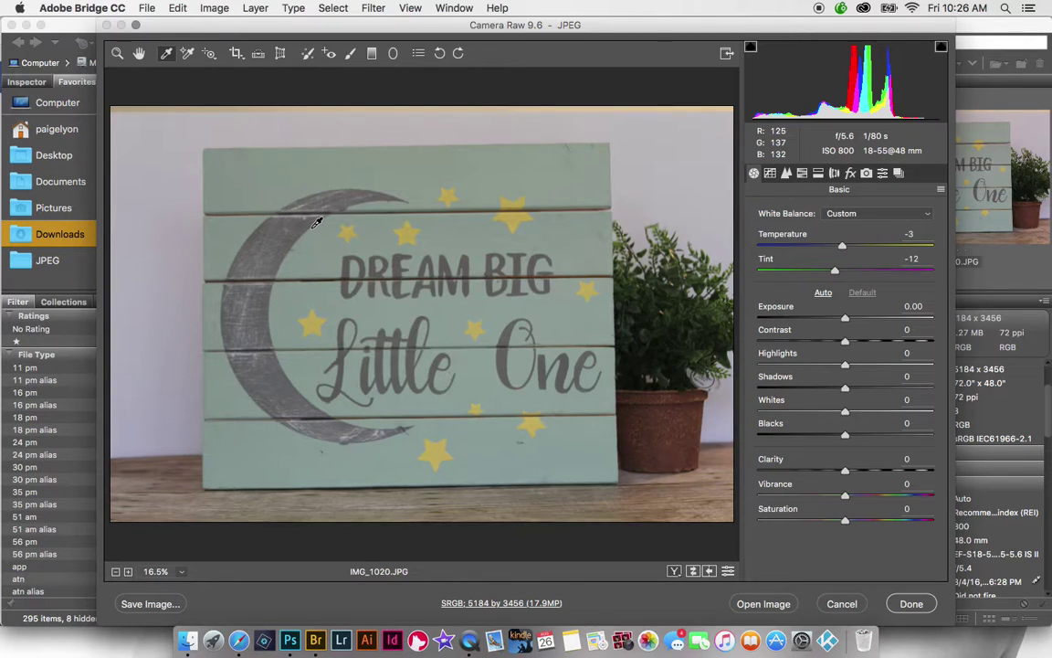
left_click(758, 605)
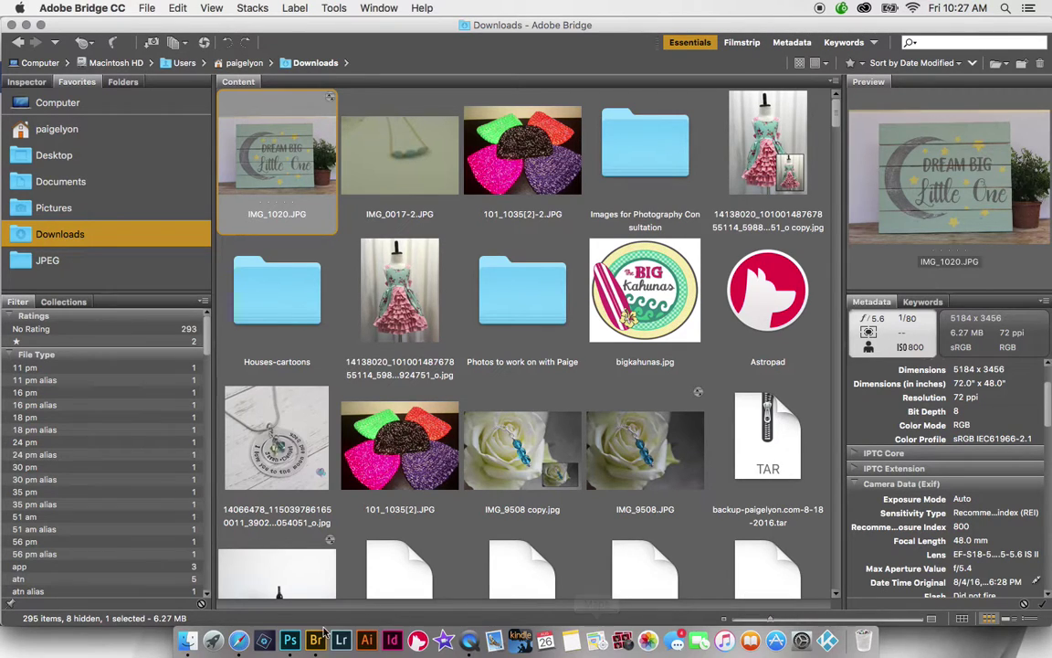
left_click(288, 642)
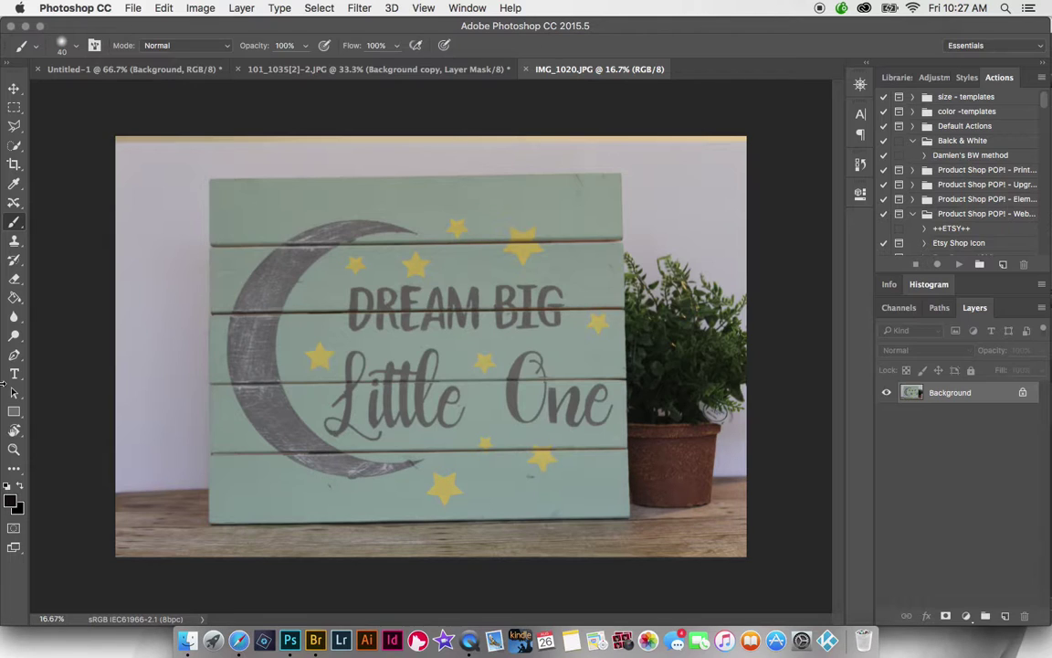
Run the Light & Bright Base action from the Exposure Fix group on the sign photo
left_click(14, 448)
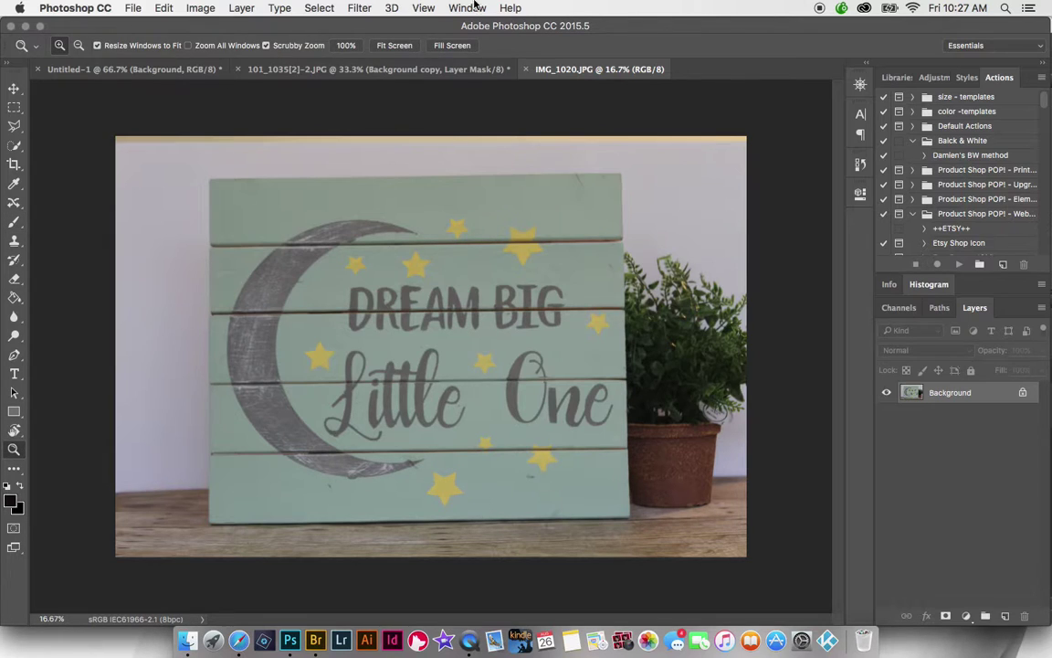
left_click(387, 47)
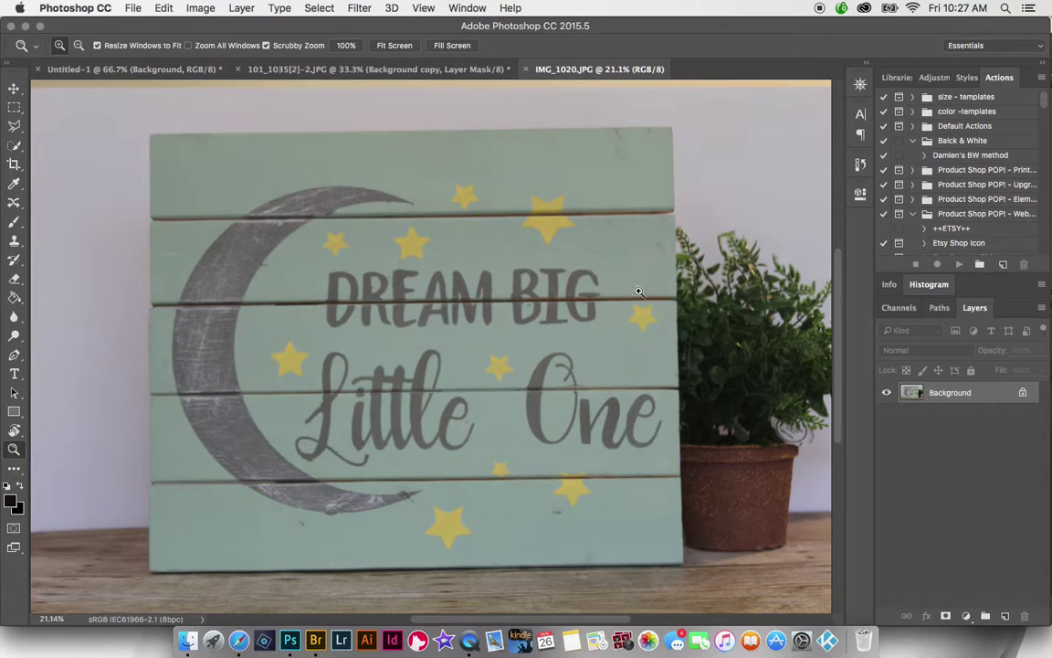
scroll(993, 233, "down", 6)
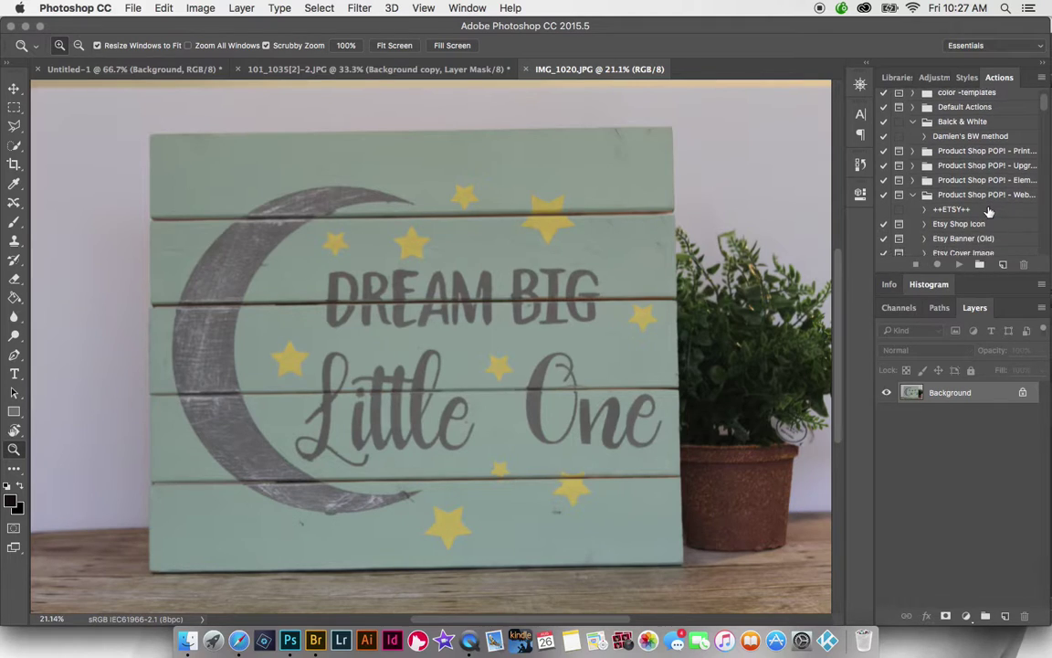
scroll(990, 213, "up", 5)
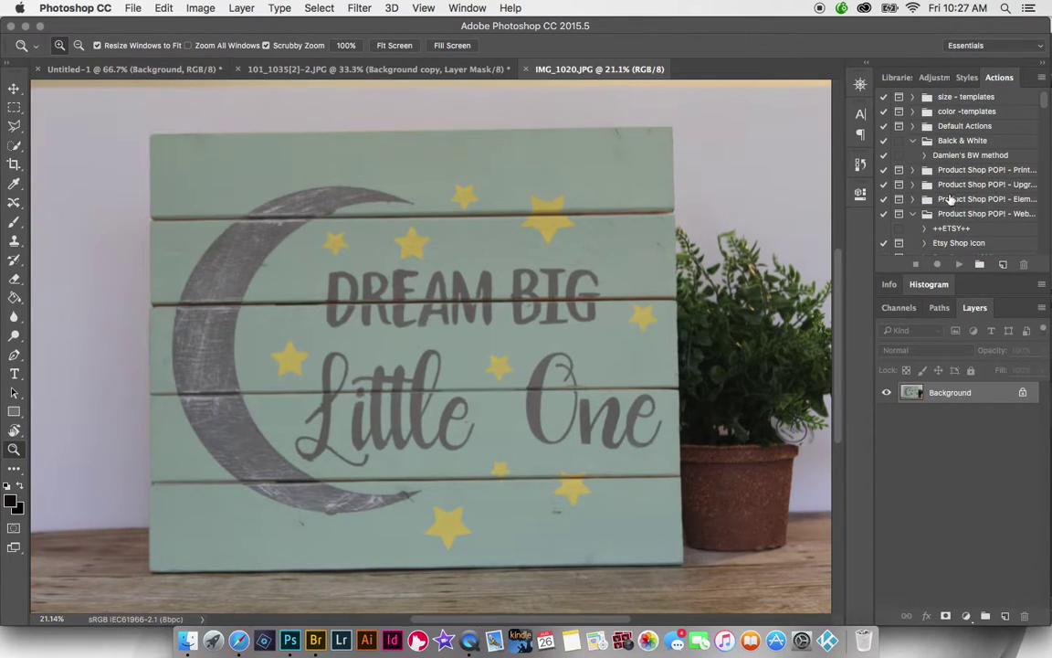
mouse_move(1047, 107)
left_mouse_down()
mouse_move(1049, 260)
mouse_move(1050, 207)
left_mouse_up()
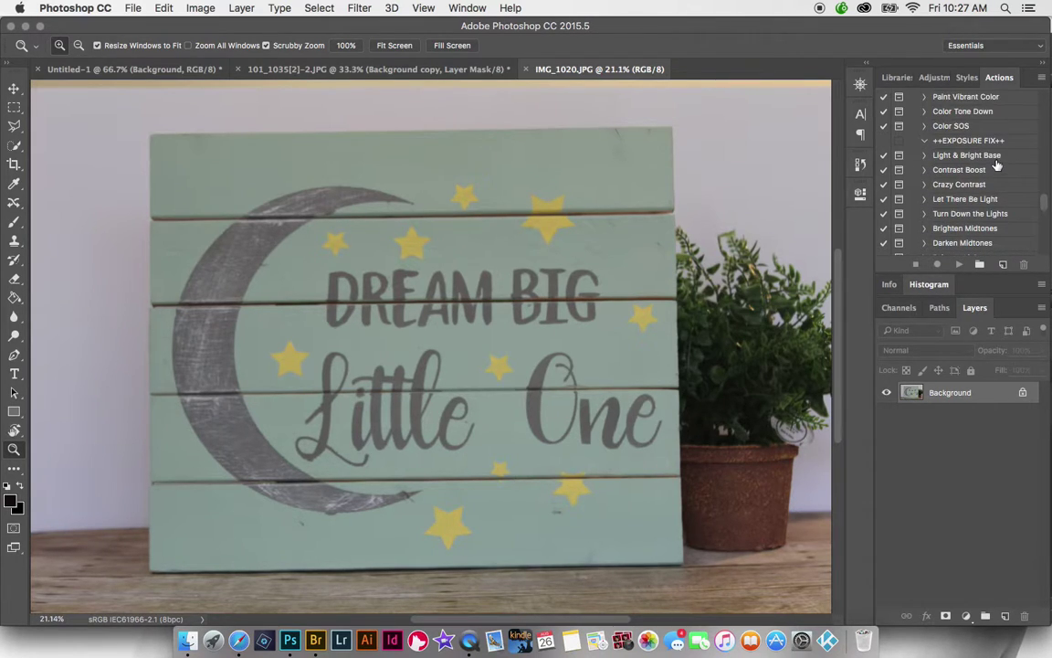
left_click(959, 155)
left_click(958, 264)
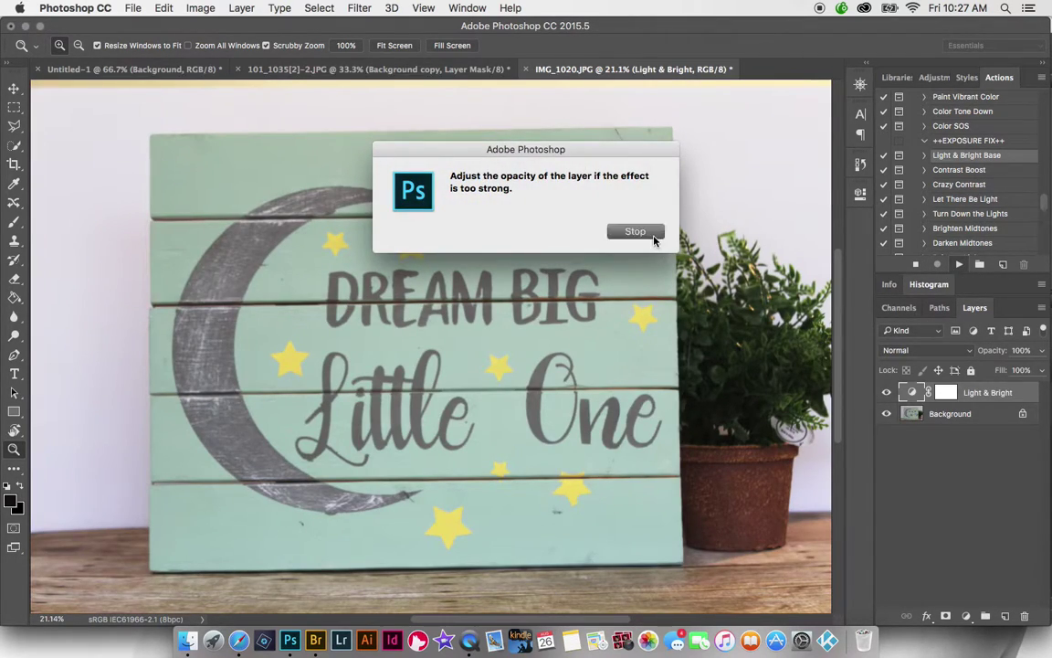
left_click(652, 236)
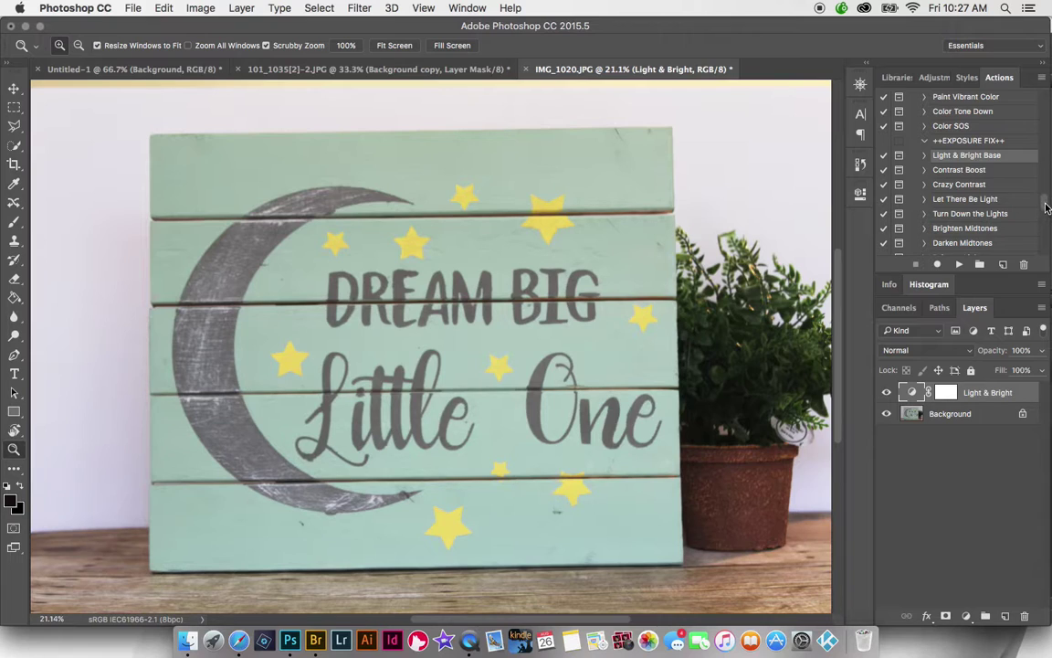
Apply the Brighten Midtones action to the photo and dismiss its message
left_click(967, 228)
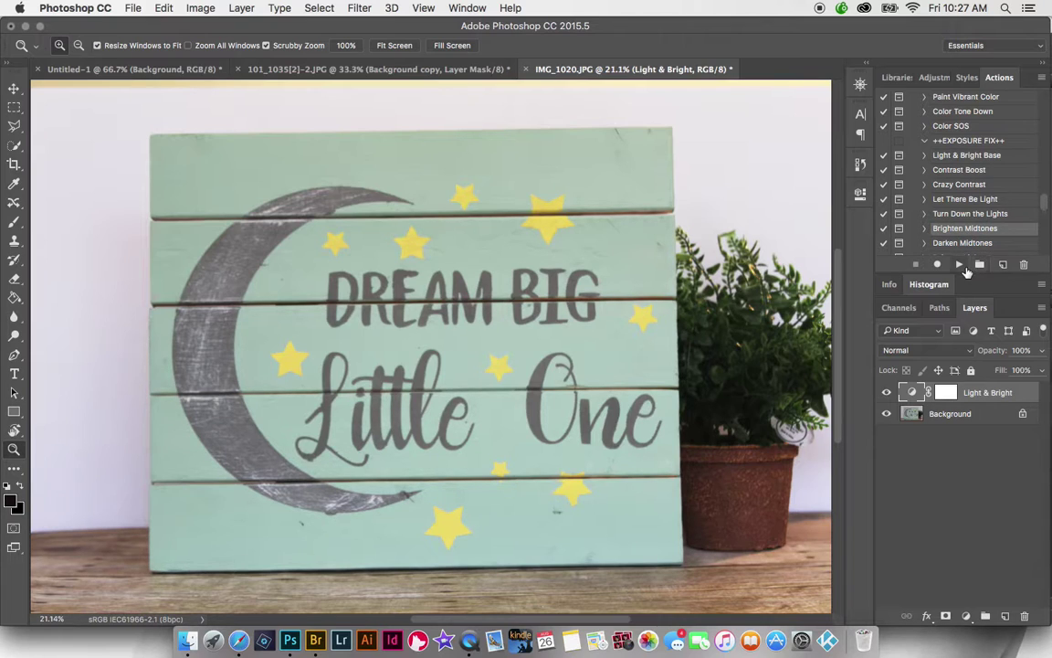
left_click(961, 265)
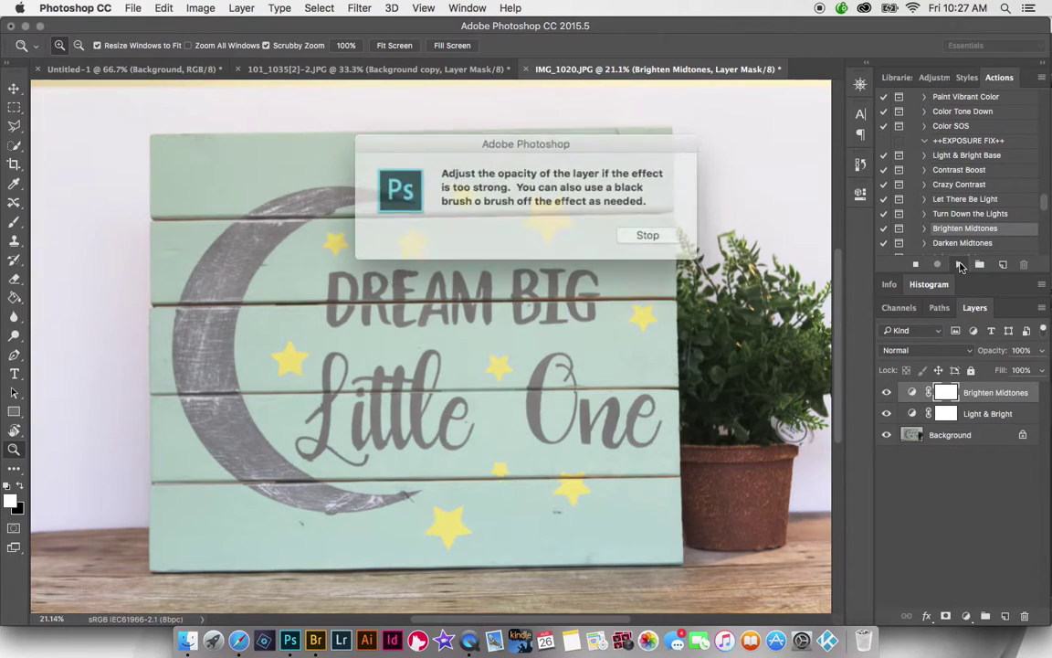
left_click(637, 231)
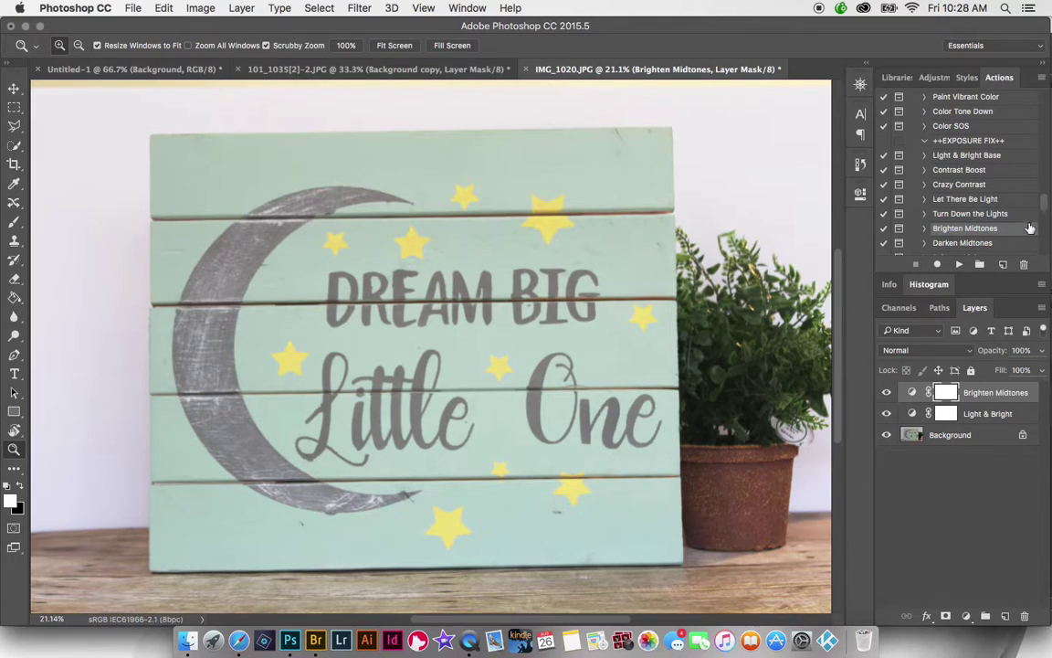
Run the Paint On POP action and continue past its brush instructions
scroll(1045, 206, "down", 3)
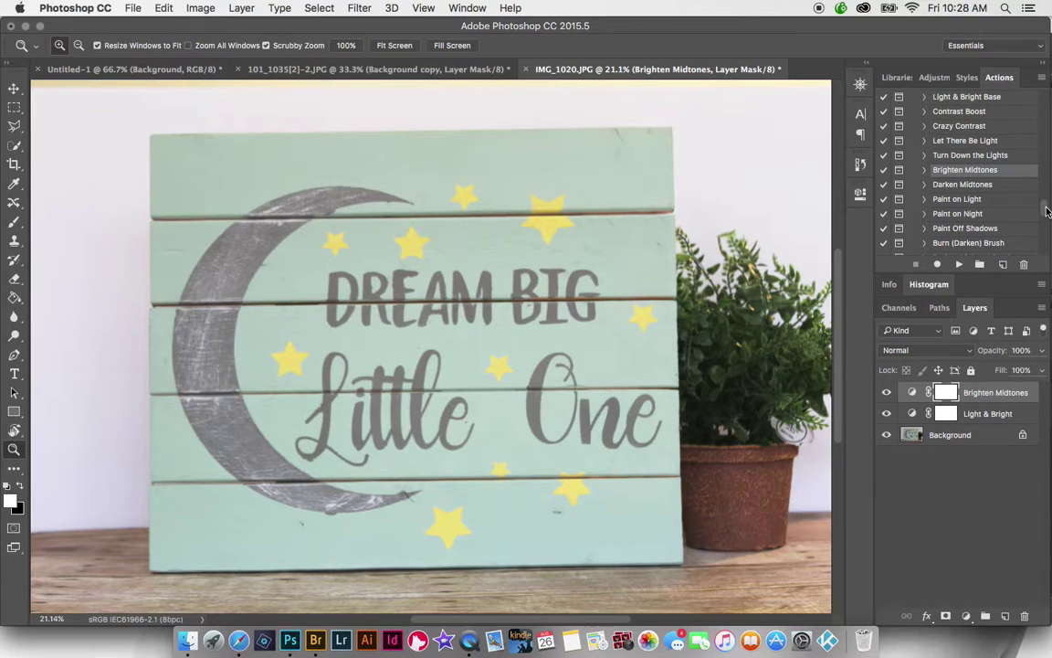
left_click_drag(1046, 211, 1045, 215)
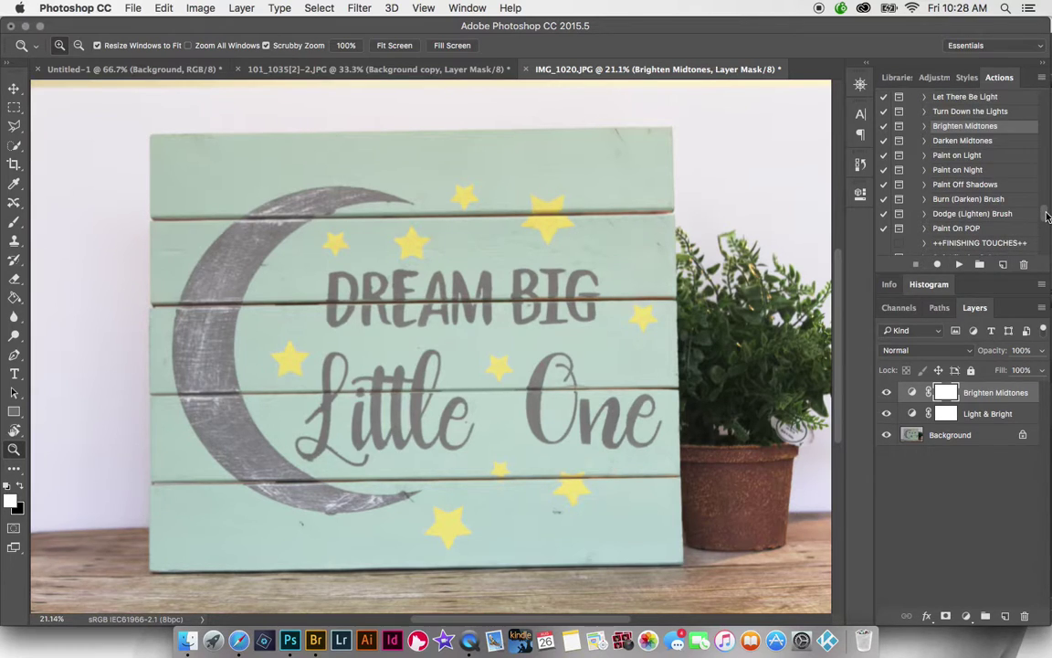
left_click(985, 229)
left_click(960, 264)
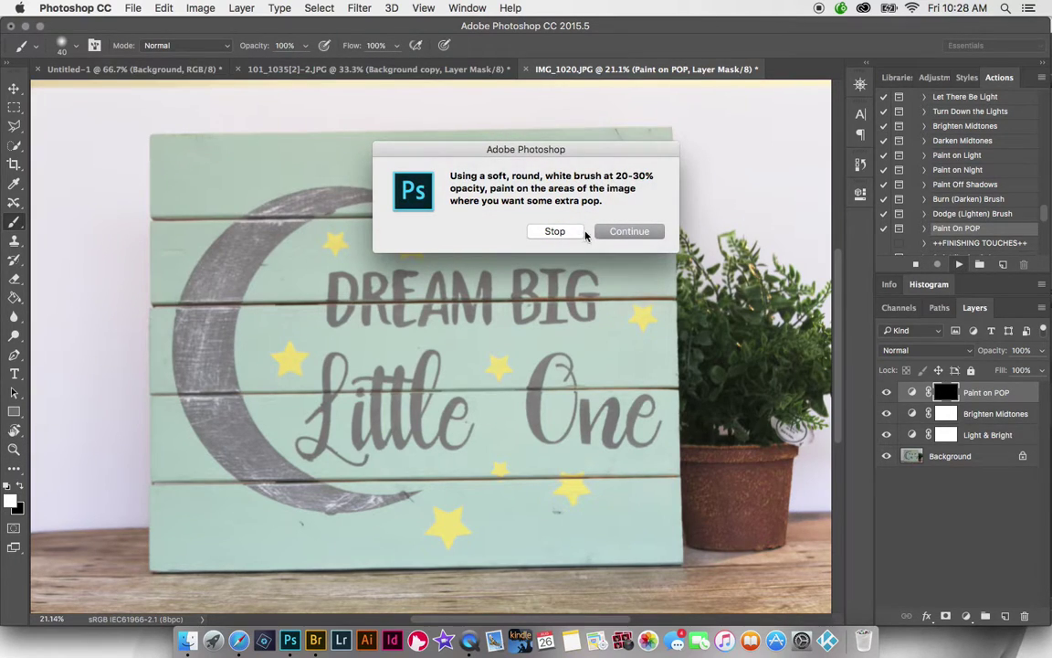
left_click(629, 230)
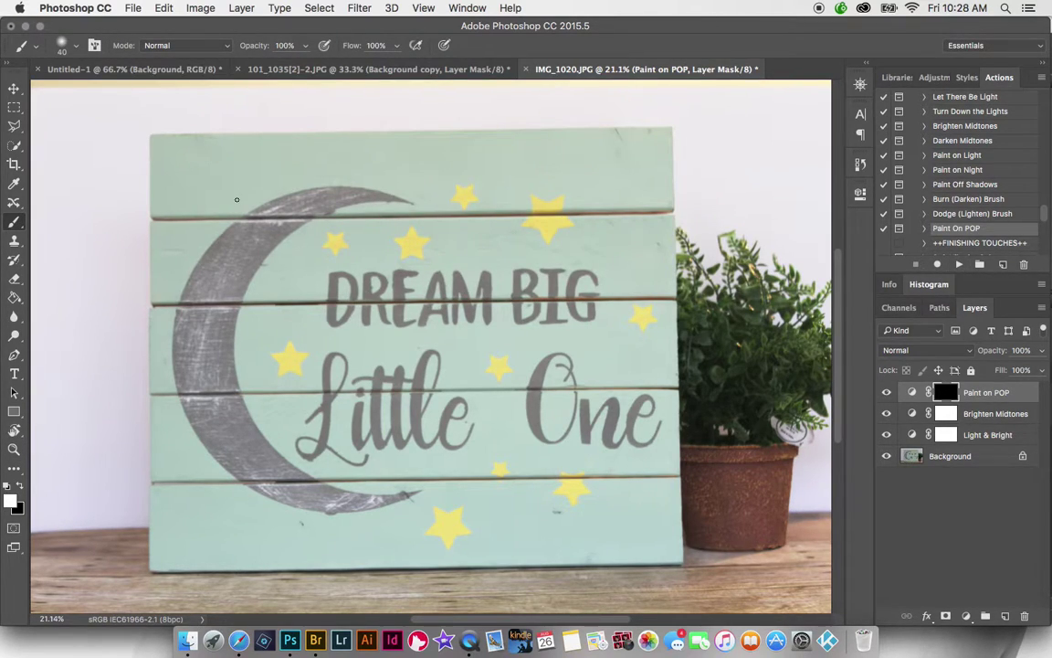
Set the soft round brush to 800 px with 0% hardness and 18% opacity
key("bracketright")
key("bracketright")
key("bracketright")
key("bracketright")
key("bracketright")
key("bracketright")
key("bracketright")
key("bracketright")
key("bracketright")
key("bracketright")
key("bracketright")
left_click_drag(304, 48, 248, 65)
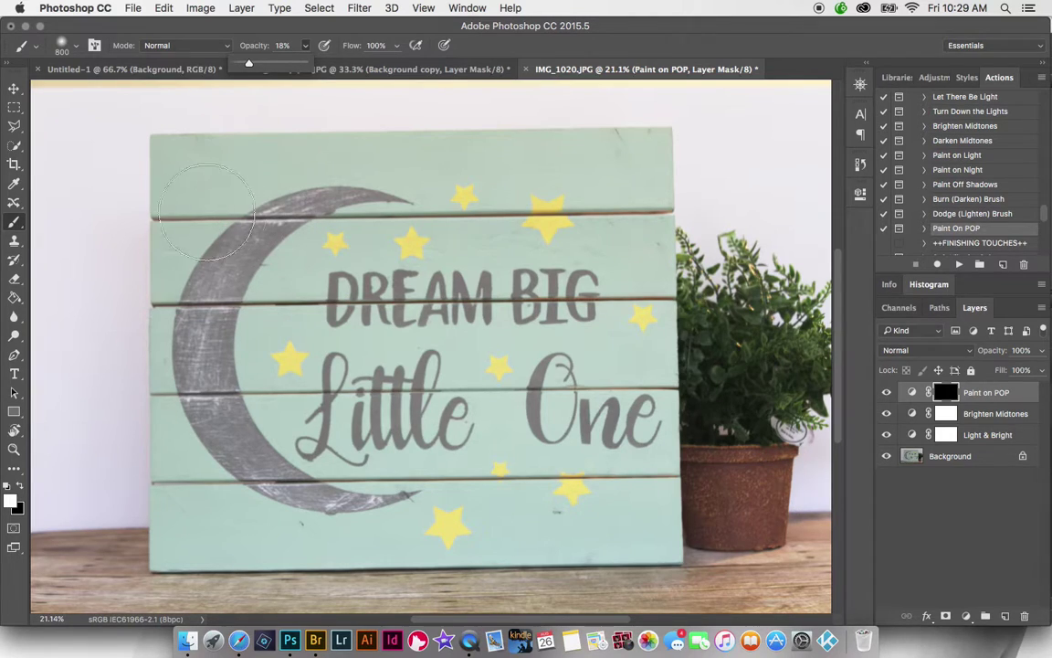
right_click(294, 258)
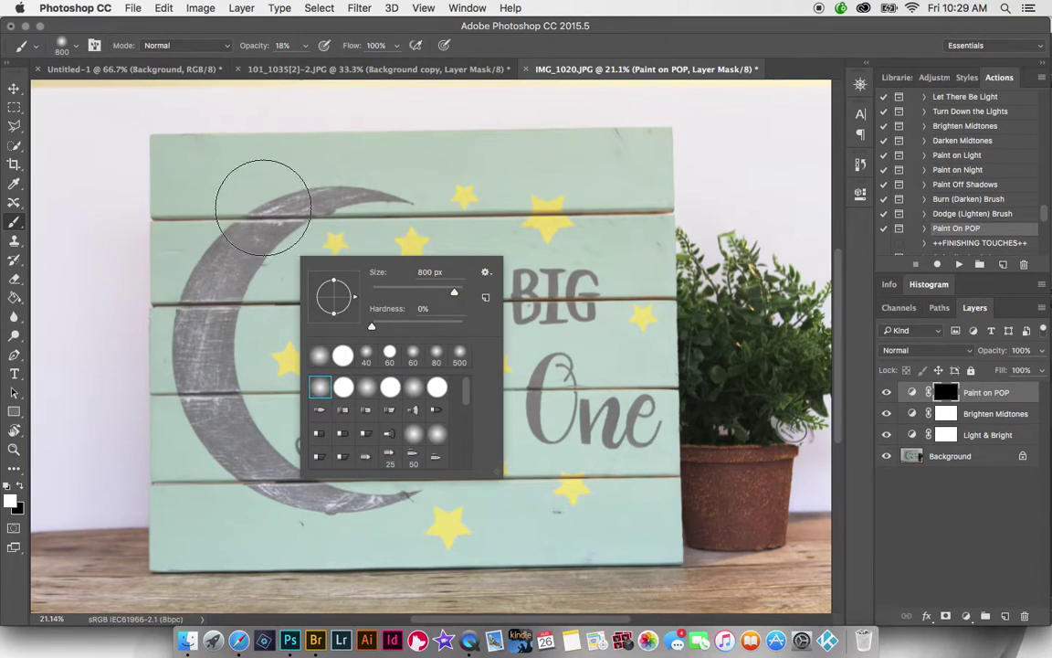
left_click(225, 178)
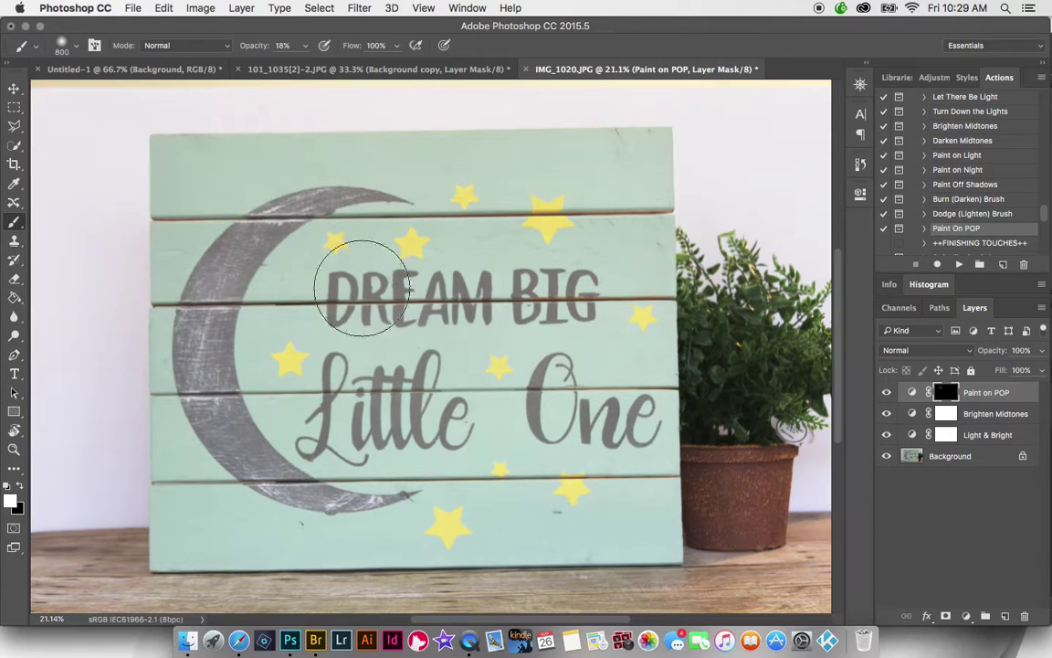
Paint extra pop over the wooden sign on the Paint on POP layer mask
mouse_move(392, 320)
left_mouse_down()
mouse_move(319, 398)
mouse_move(312, 434)
mouse_move(376, 426)
mouse_move(397, 396)
mouse_move(402, 343)
mouse_move(253, 263)
mouse_move(224, 206)
left_mouse_up()
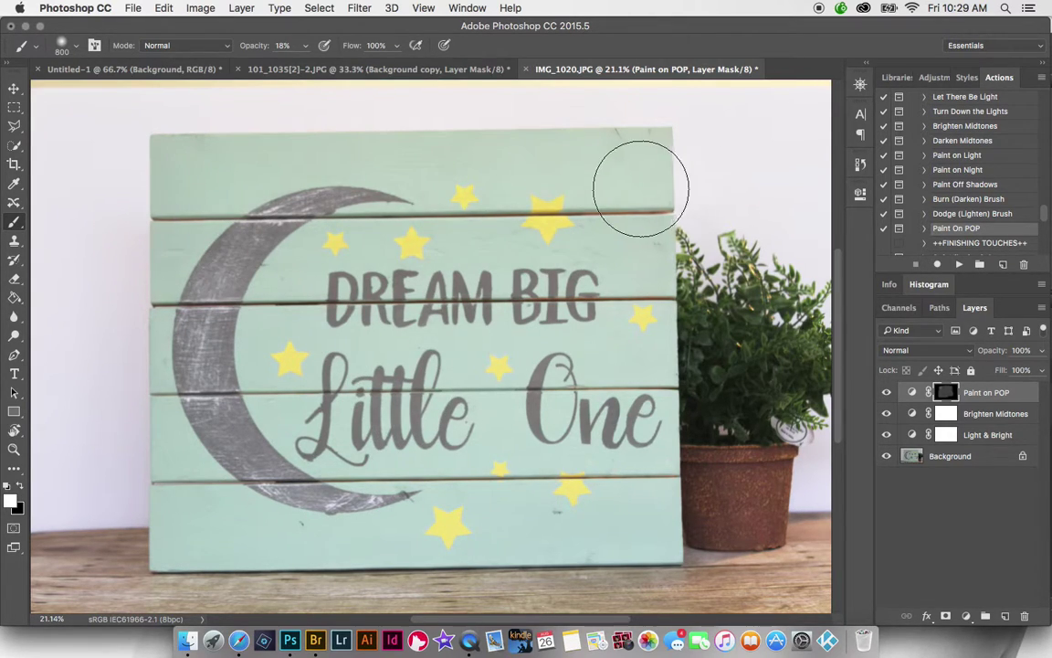
left_click_drag(194, 215, 274, 315)
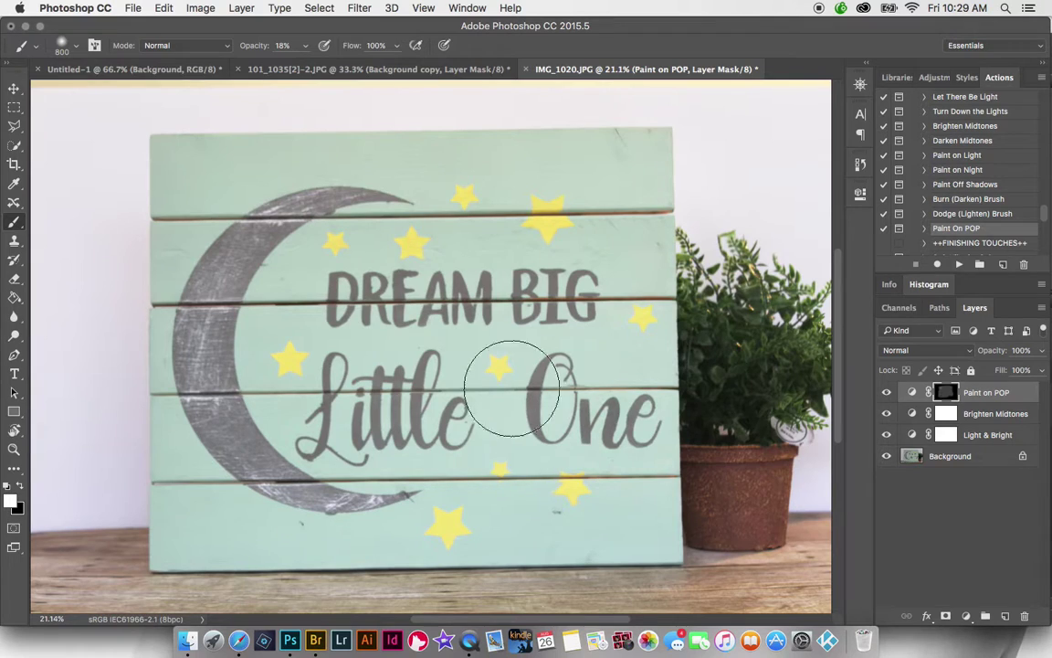
left_click_drag(302, 411, 220, 326)
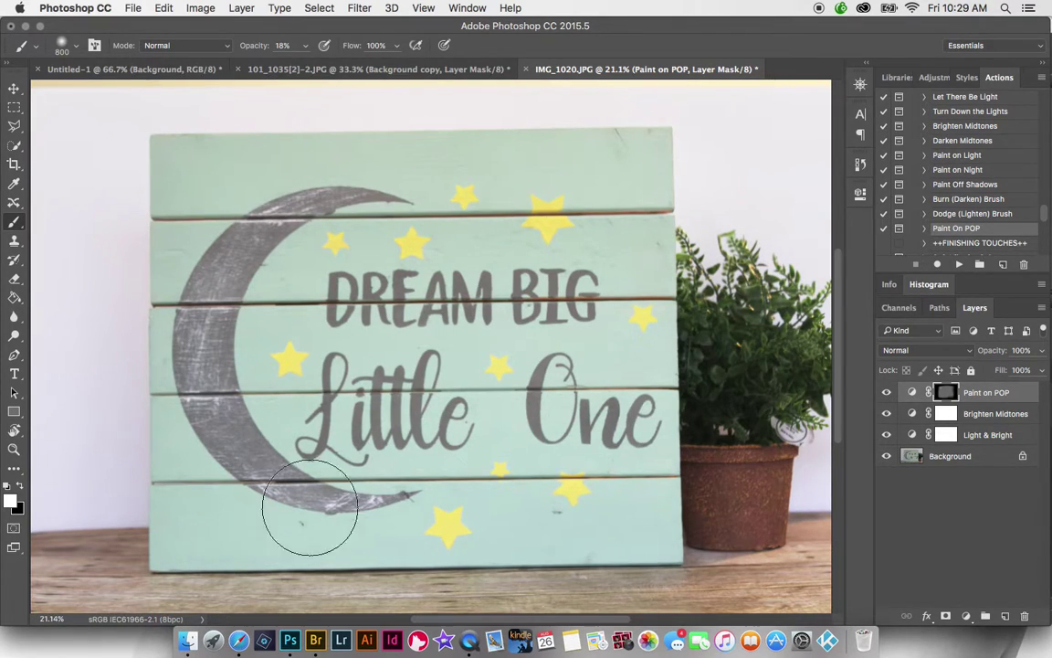
Try the Color Pop action on the whole photo, and undo it
left_click_drag(1046, 207, 1049, 193)
left_click(995, 214)
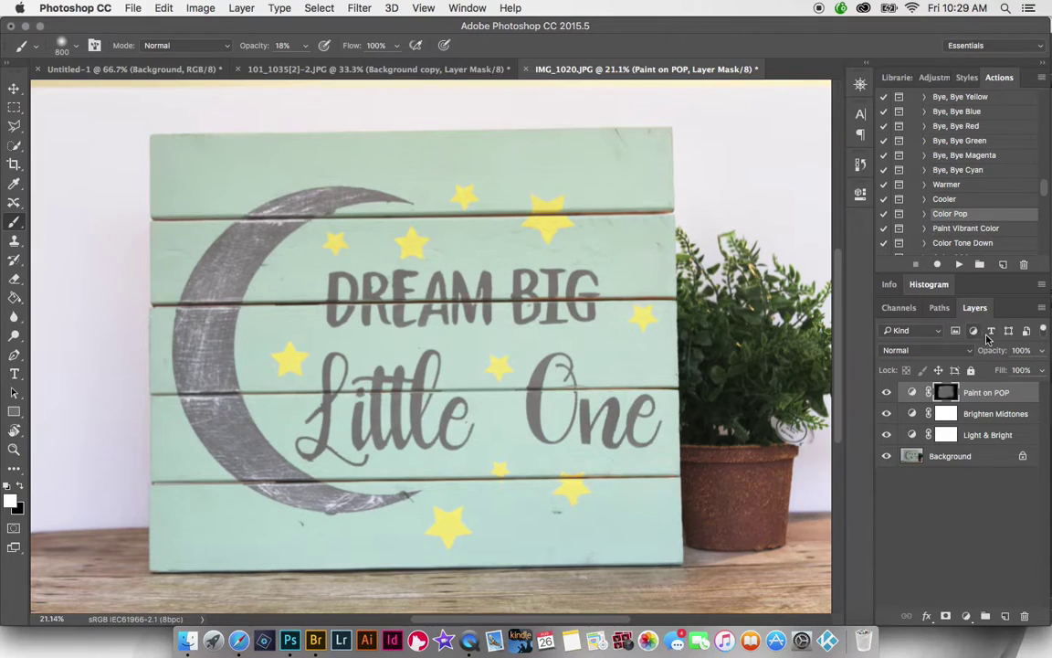
left_click(959, 264)
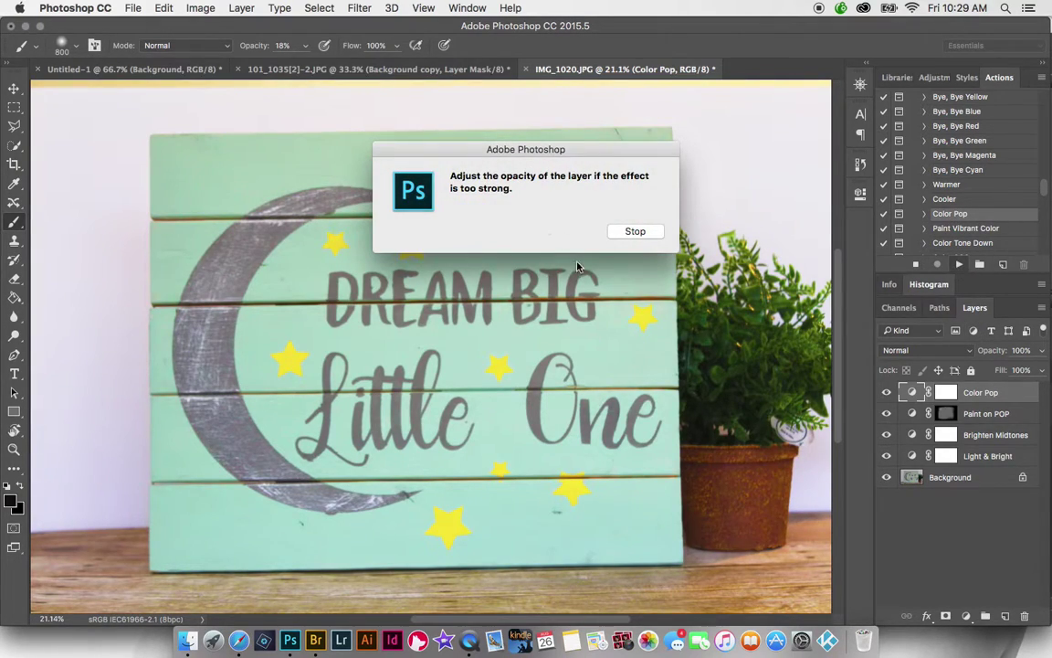
left_click(633, 231)
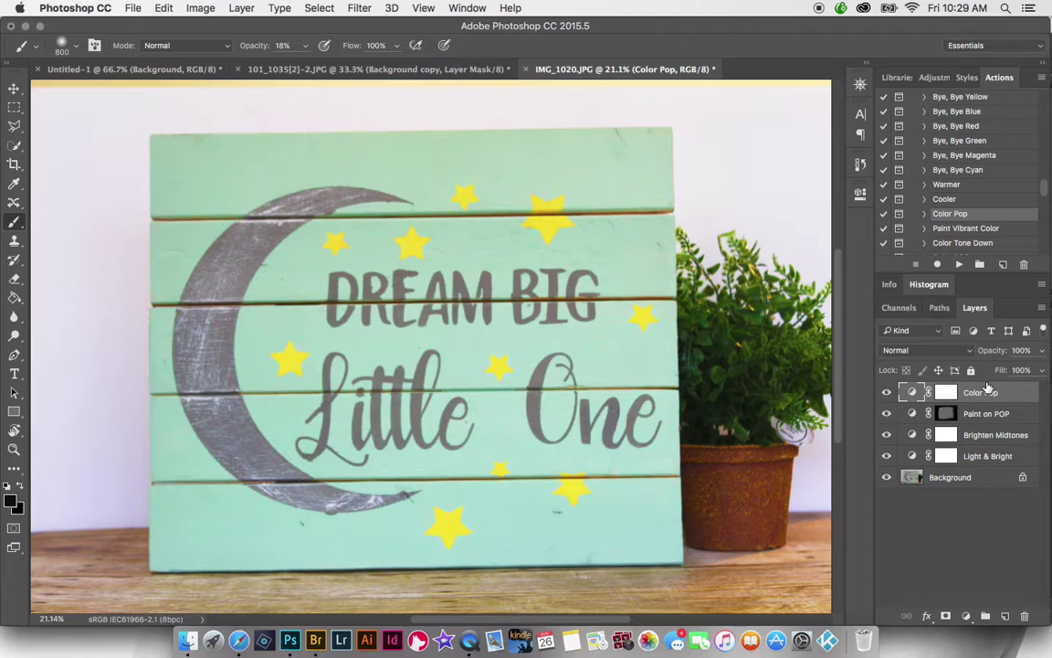
key("super+z")
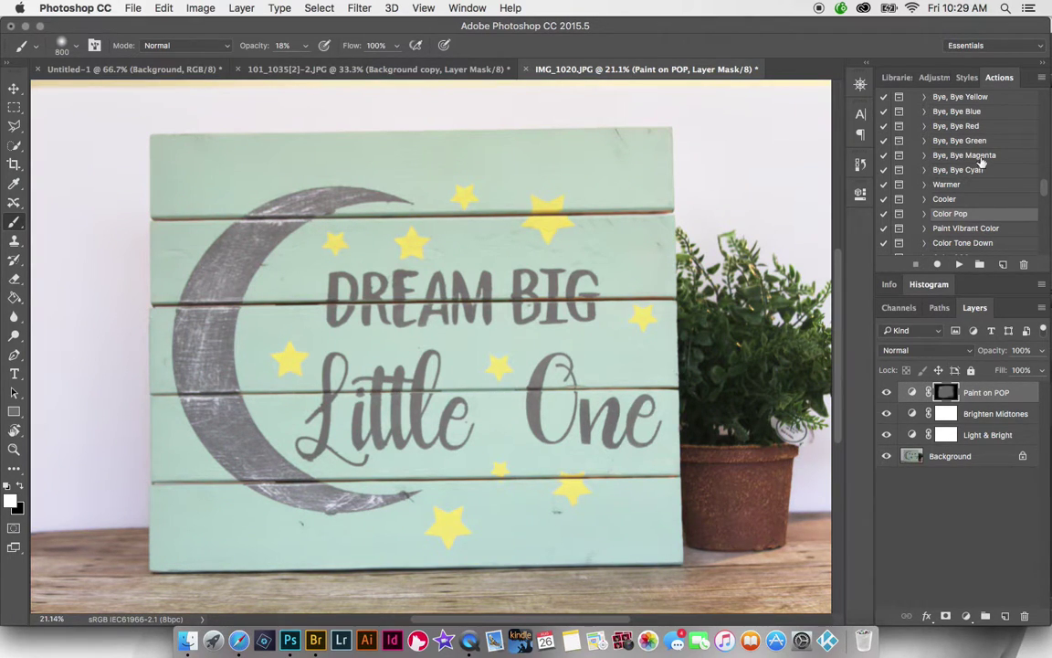
Run the Paint Vibrant Color action and set the brush opacity to 10%
left_click(968, 228)
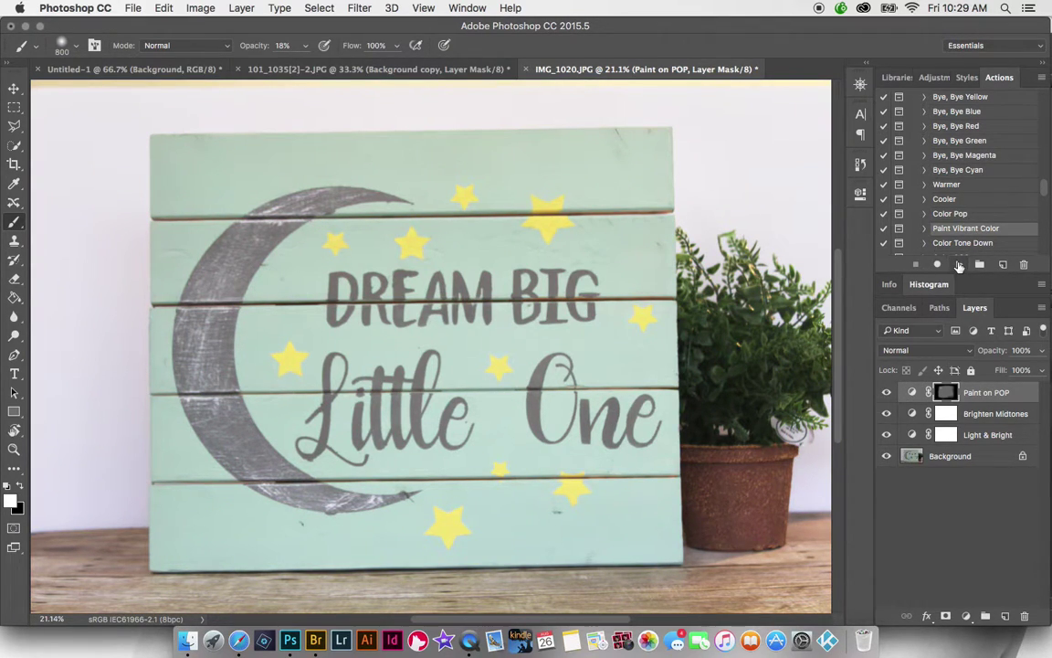
left_click(959, 264)
left_click(637, 232)
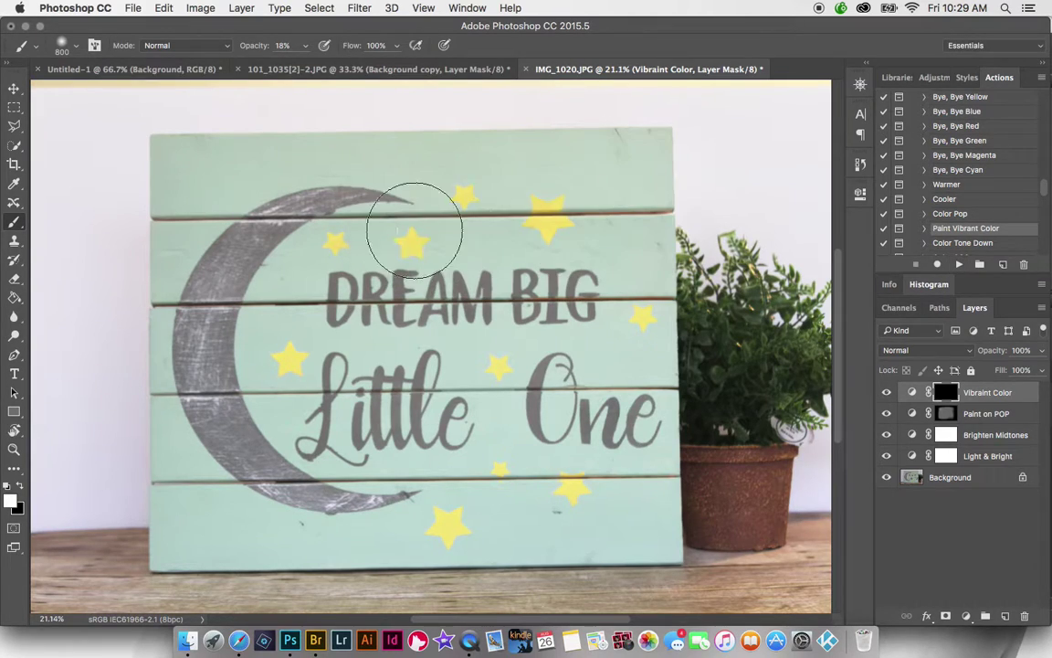
left_click(305, 47)
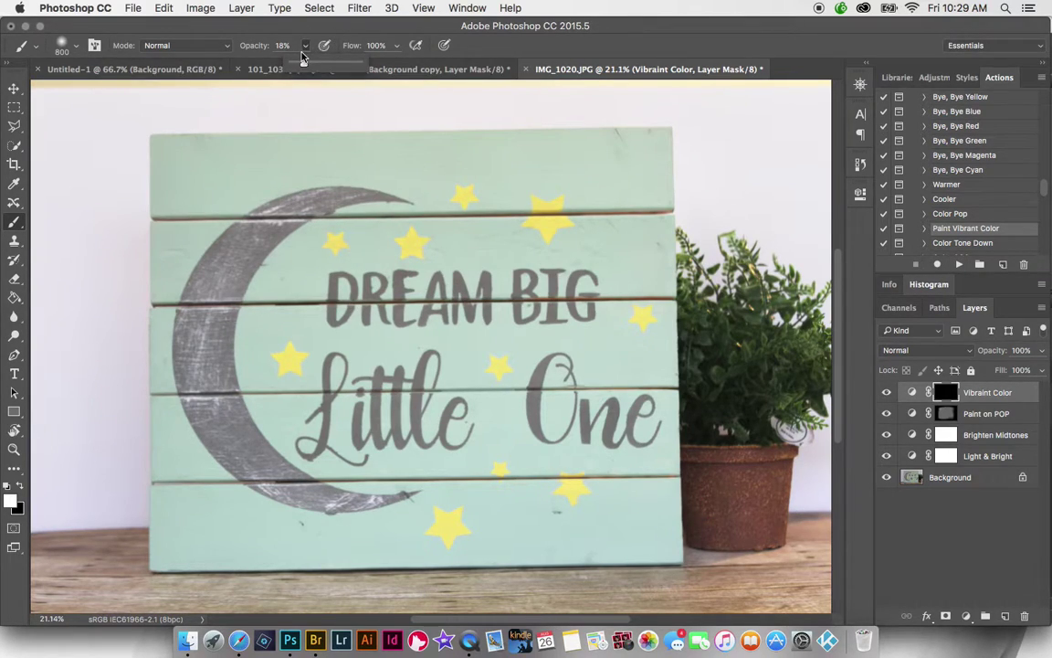
left_click_drag(304, 66, 297, 67)
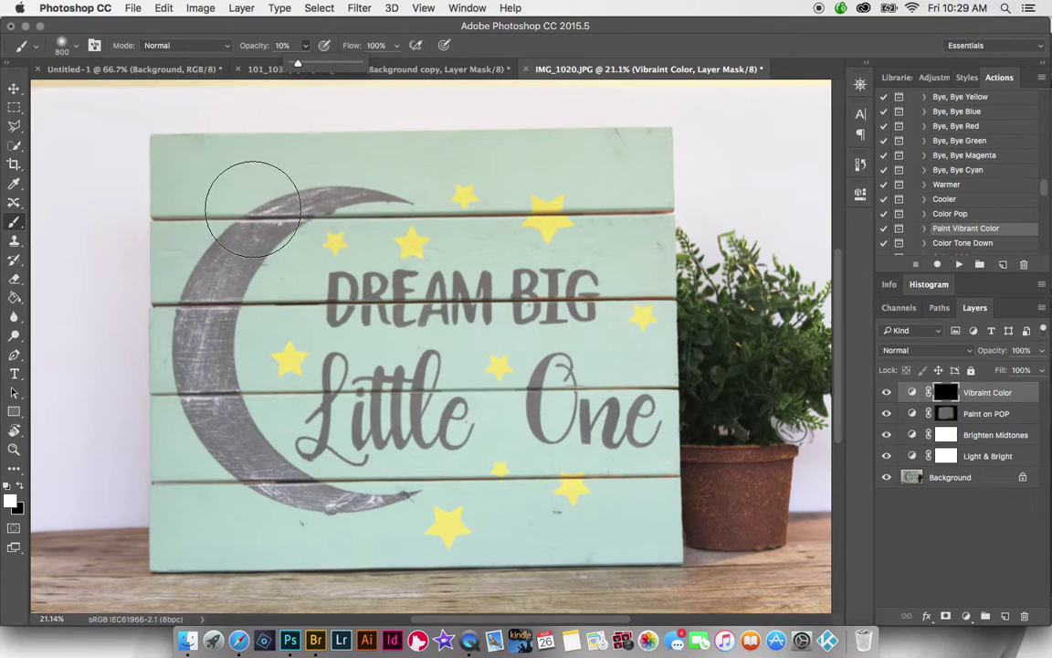
Paint vibrant color across the wooden sign and the potted plant, and compare the photo with that layer hidden
left_click(274, 183)
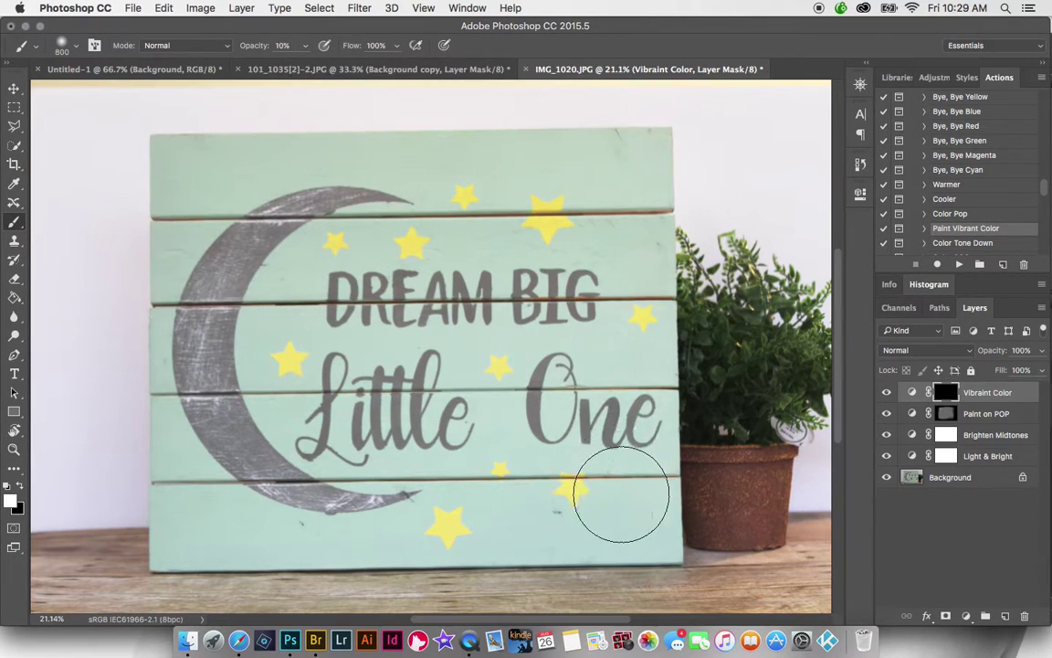
mouse_move(259, 516)
left_mouse_down()
mouse_move(271, 544)
mouse_move(241, 422)
mouse_move(201, 464)
mouse_move(263, 387)
mouse_move(298, 497)
mouse_move(409, 470)
left_mouse_up()
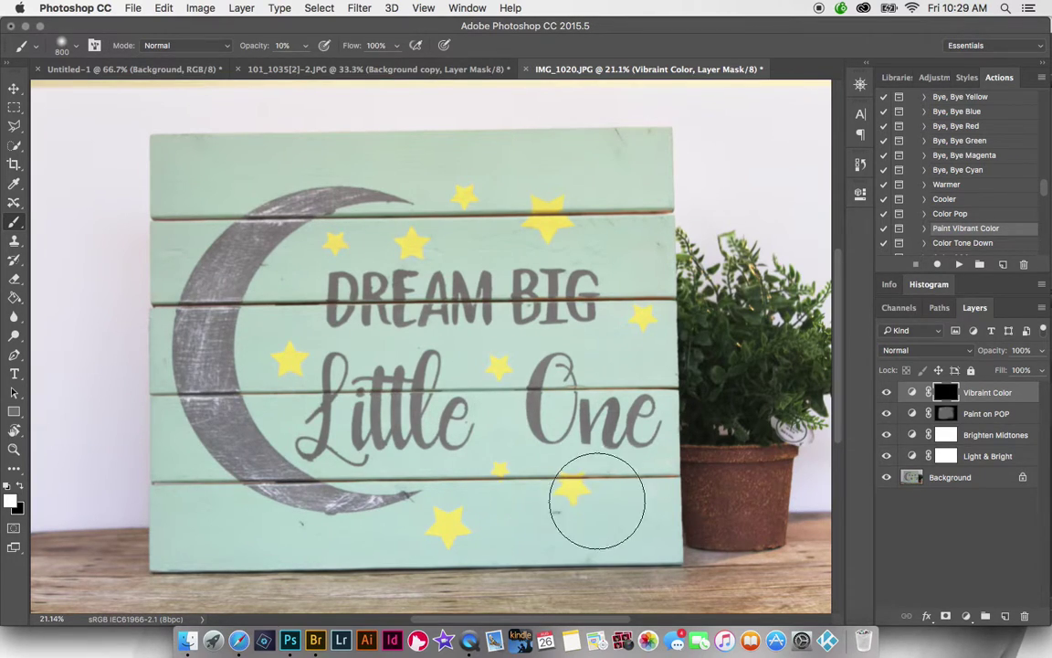
mouse_move(252, 203)
left_mouse_down()
mouse_move(338, 165)
mouse_move(513, 268)
mouse_move(461, 363)
mouse_move(410, 168)
mouse_move(381, 188)
mouse_move(216, 172)
mouse_move(498, 182)
mouse_move(316, 219)
mouse_move(303, 274)
mouse_move(313, 485)
mouse_move(517, 489)
mouse_move(513, 505)
mouse_move(589, 394)
mouse_move(580, 248)
mouse_move(470, 261)
mouse_move(301, 413)
mouse_move(429, 318)
mouse_move(540, 305)
mouse_move(786, 340)
left_mouse_up()
left_click(887, 394)
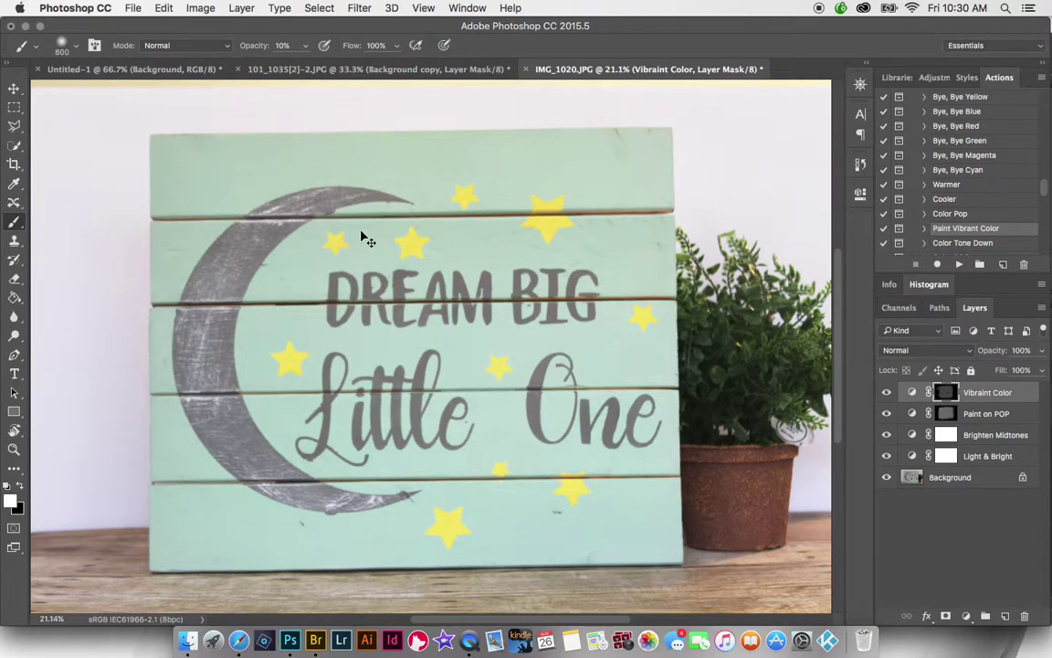
key("super+minus")
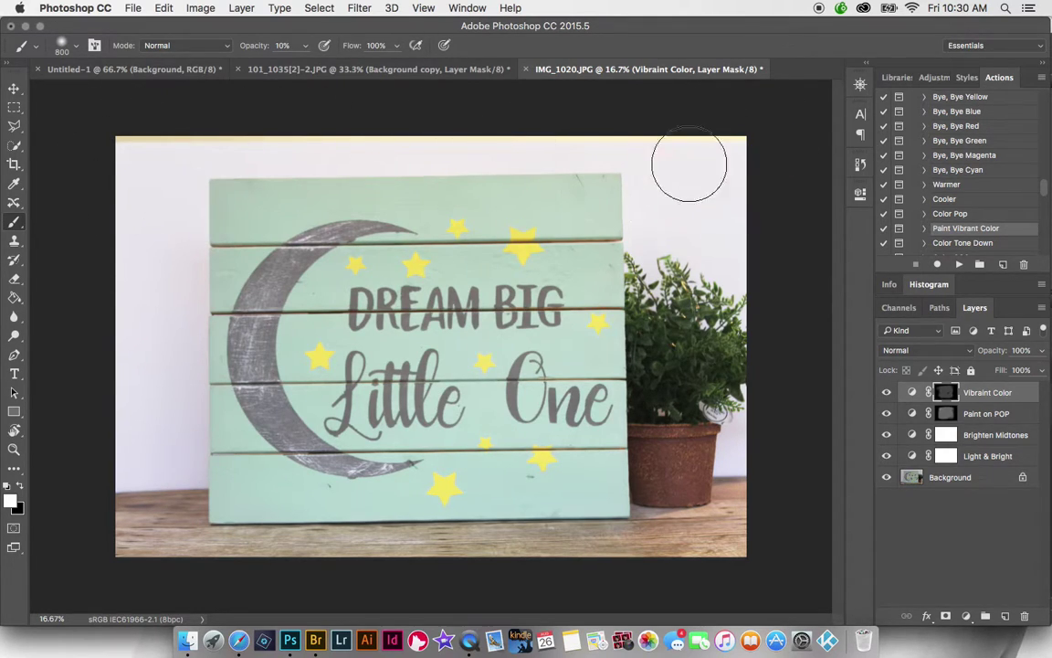
Select the yellow strip along the photo's upper edge with the Polygonal Lasso tool, extending the outline beyond the canvas
left_click(15, 128)
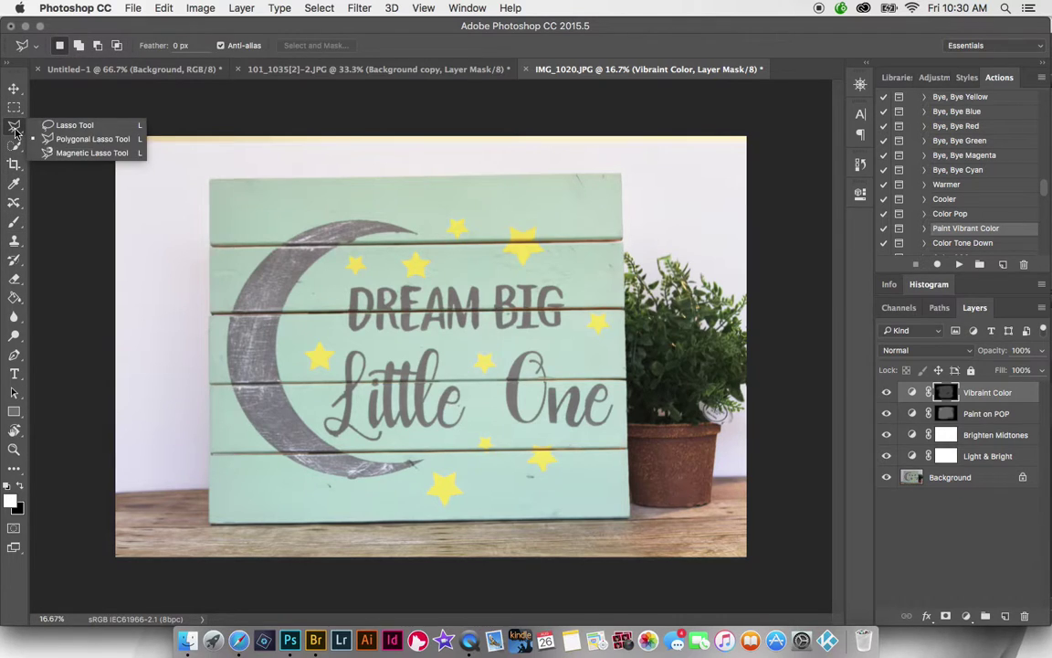
left_click(128, 141)
left_click(112, 129)
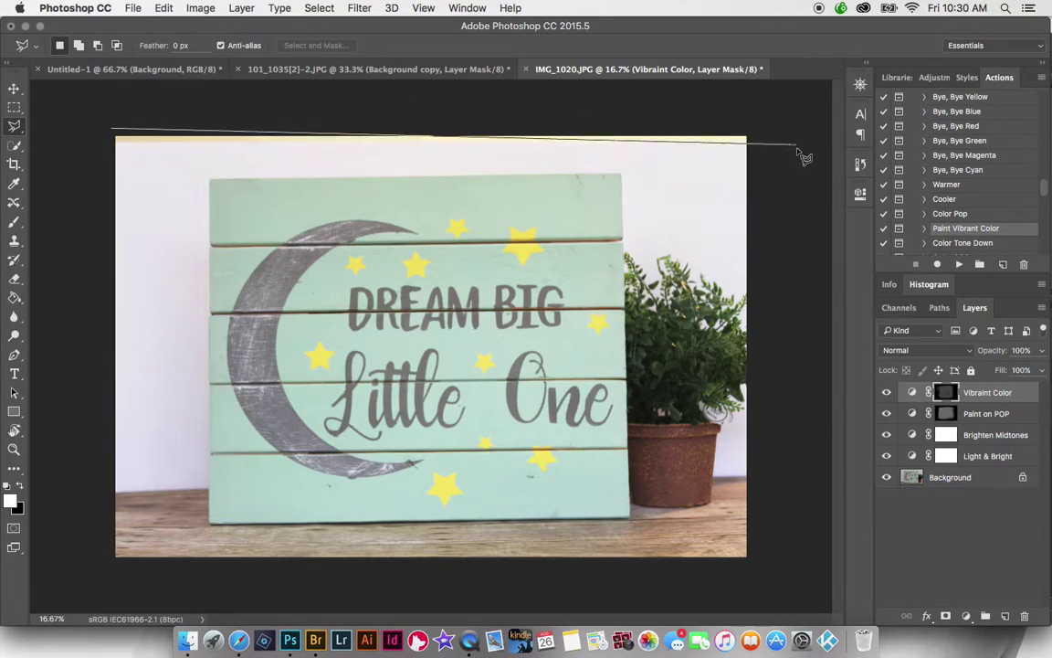
left_click(769, 130)
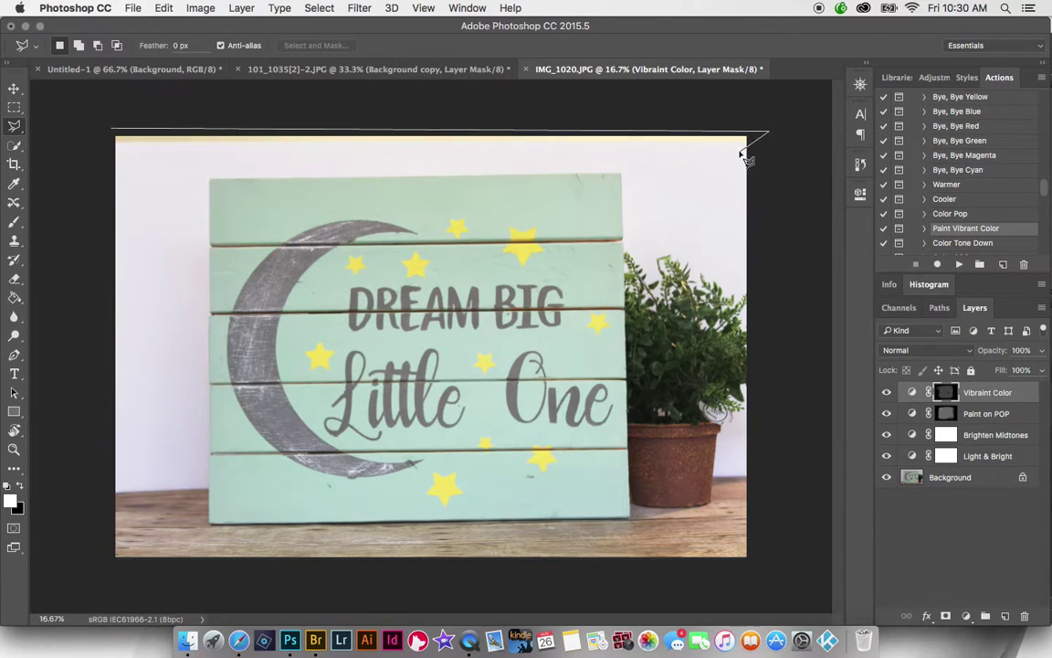
left_click(57, 153)
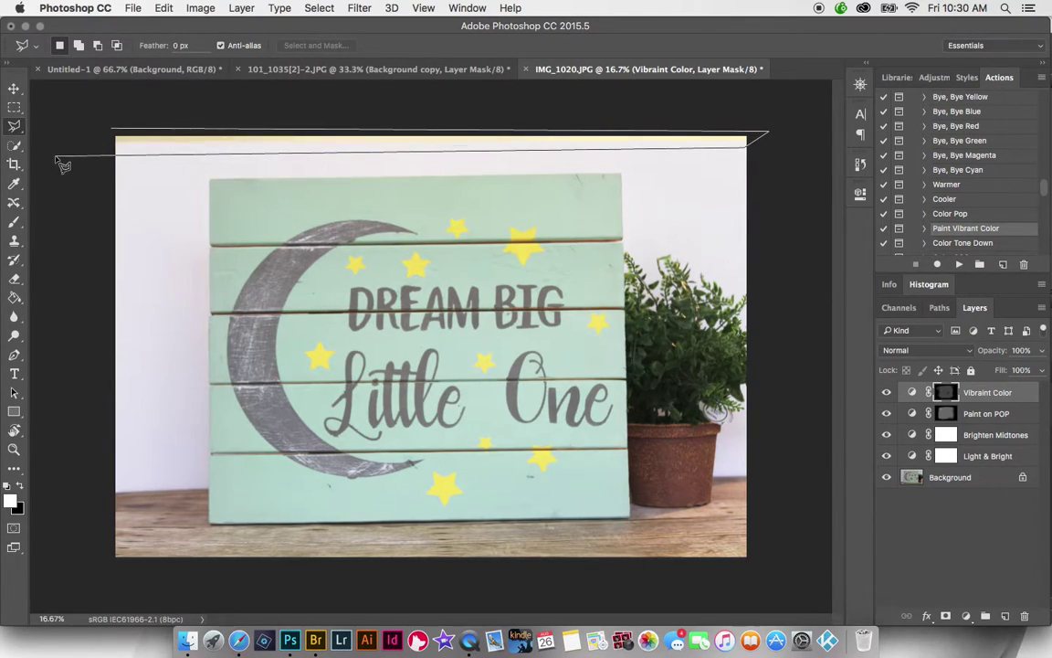
left_click(115, 130)
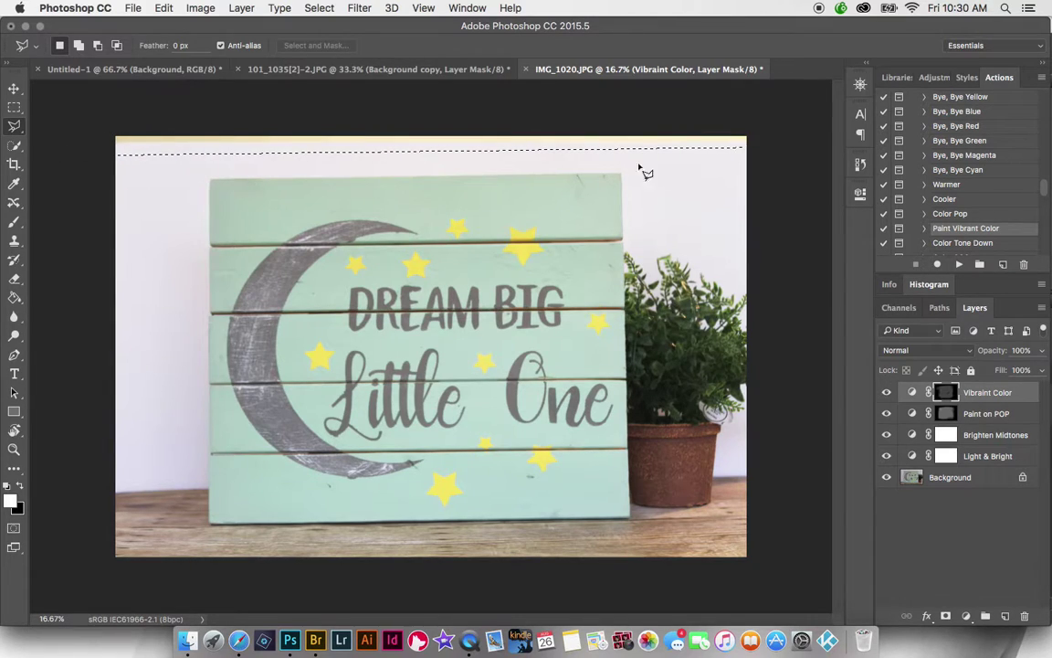
Fill the selected strip on the Background layer with Content-Aware at 100% opacity, and clear the selection
left_click(950, 477)
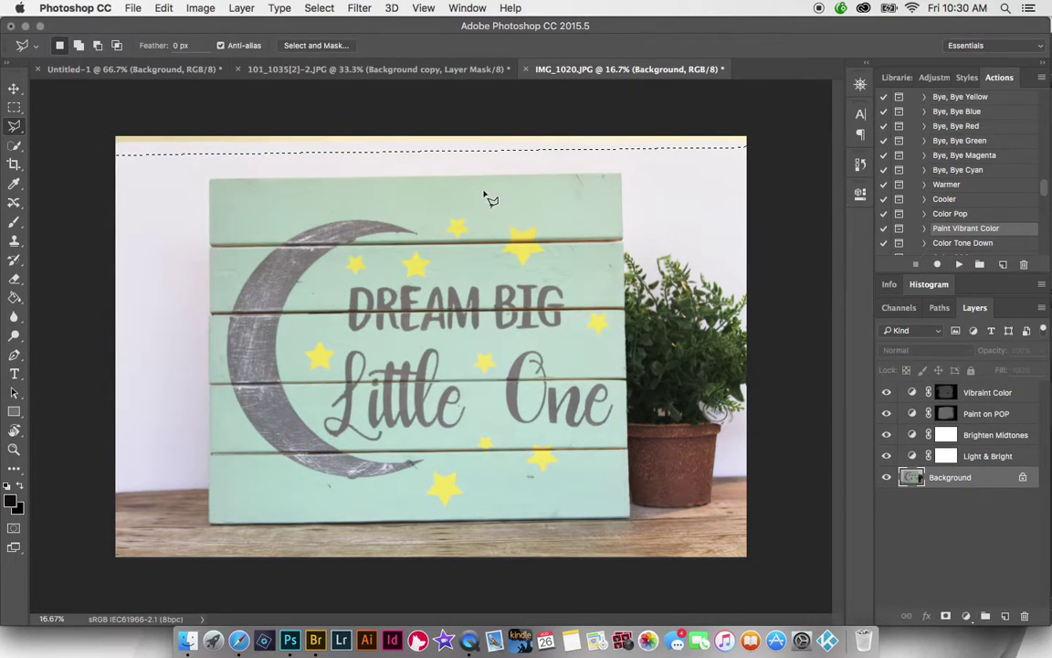
right_click(463, 147)
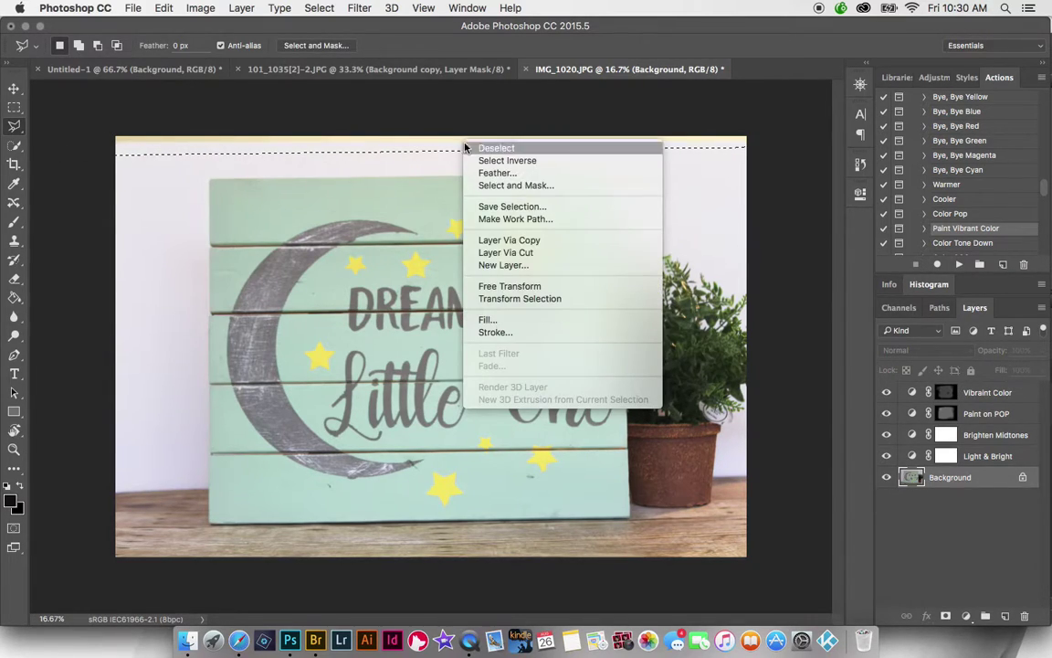
left_click(504, 322)
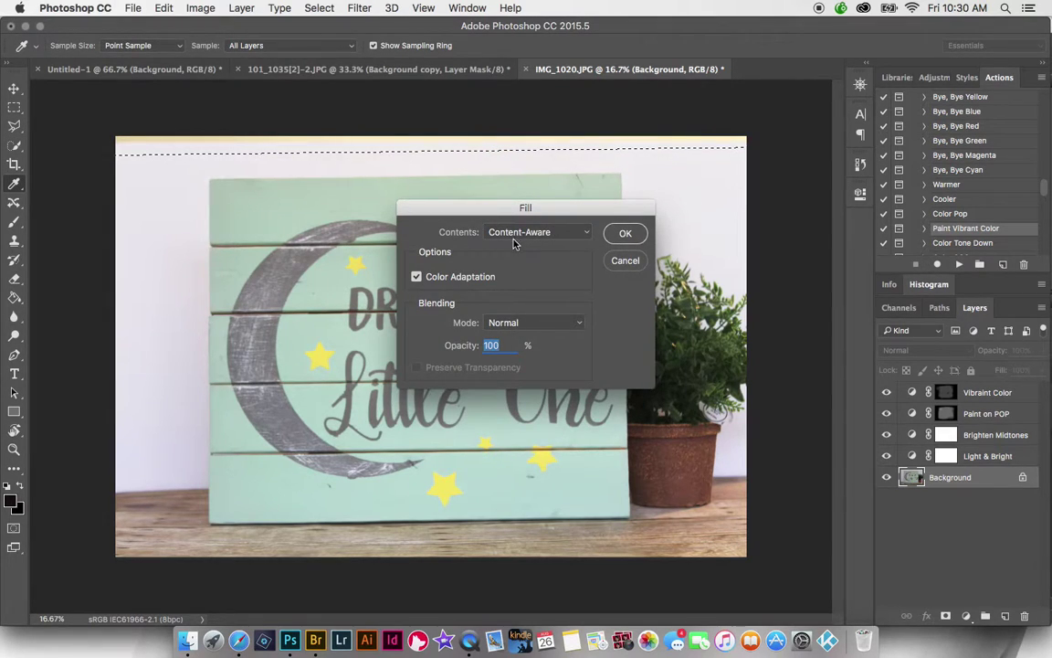
left_click(624, 233)
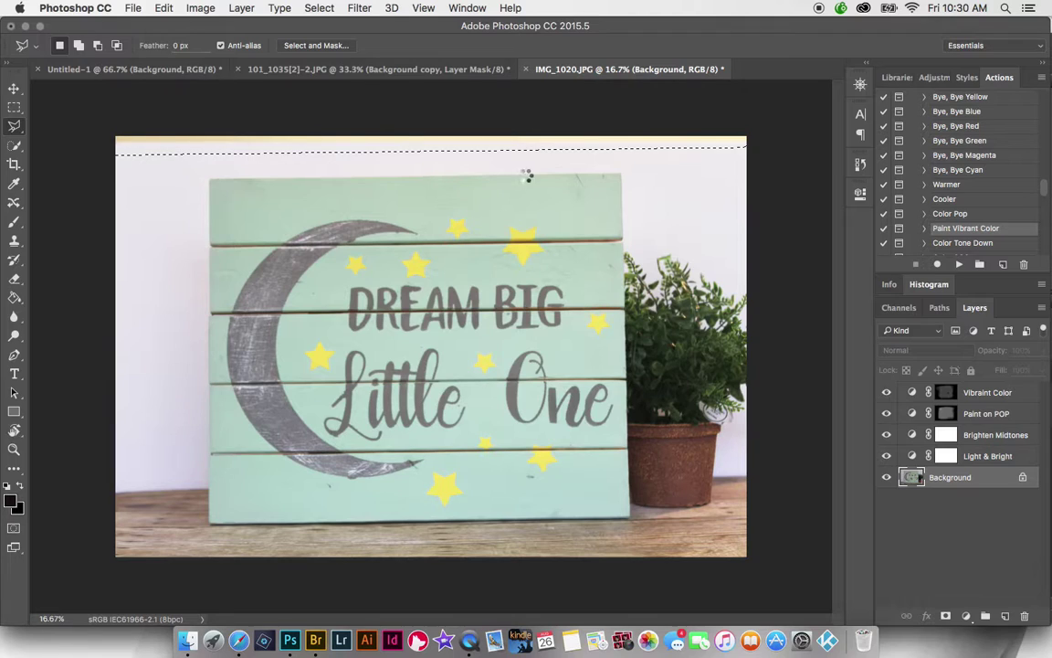
key("ctrl+d")
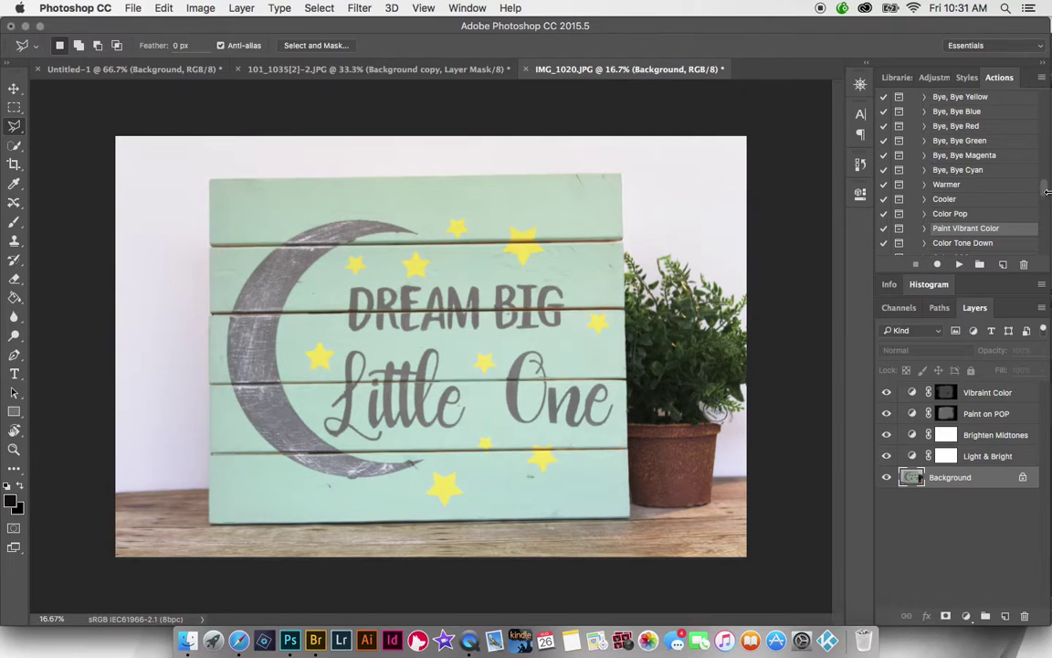
Run the Crisp Finish action above the Vibraint Color layer and set the Crisp Finish layer's opacity to 100%
left_click_drag(1048, 192, 1041, 236)
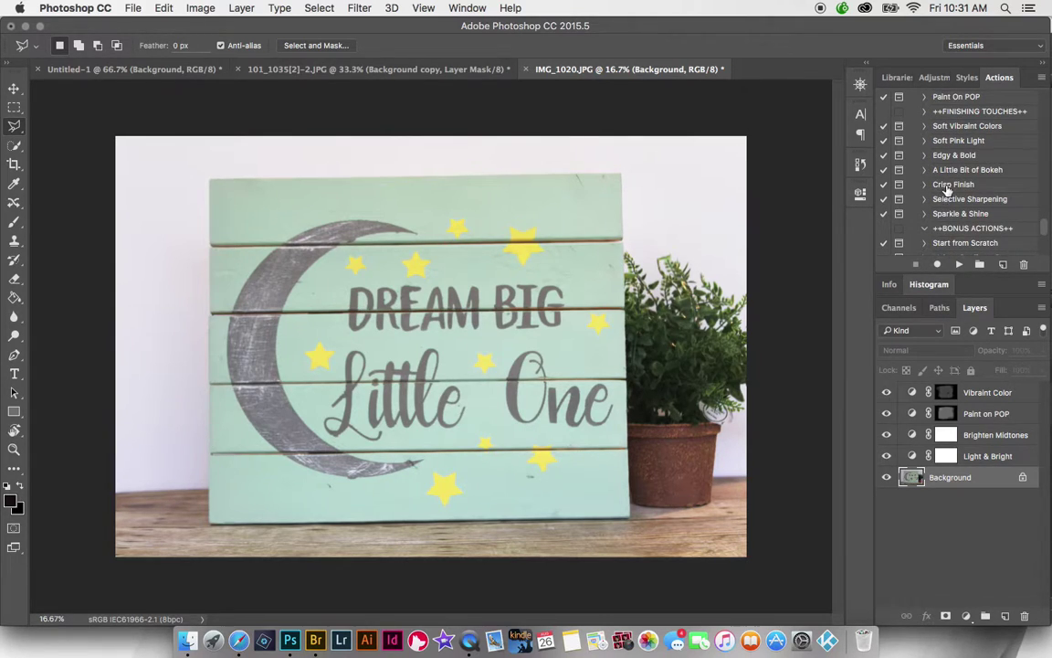
left_click(947, 188)
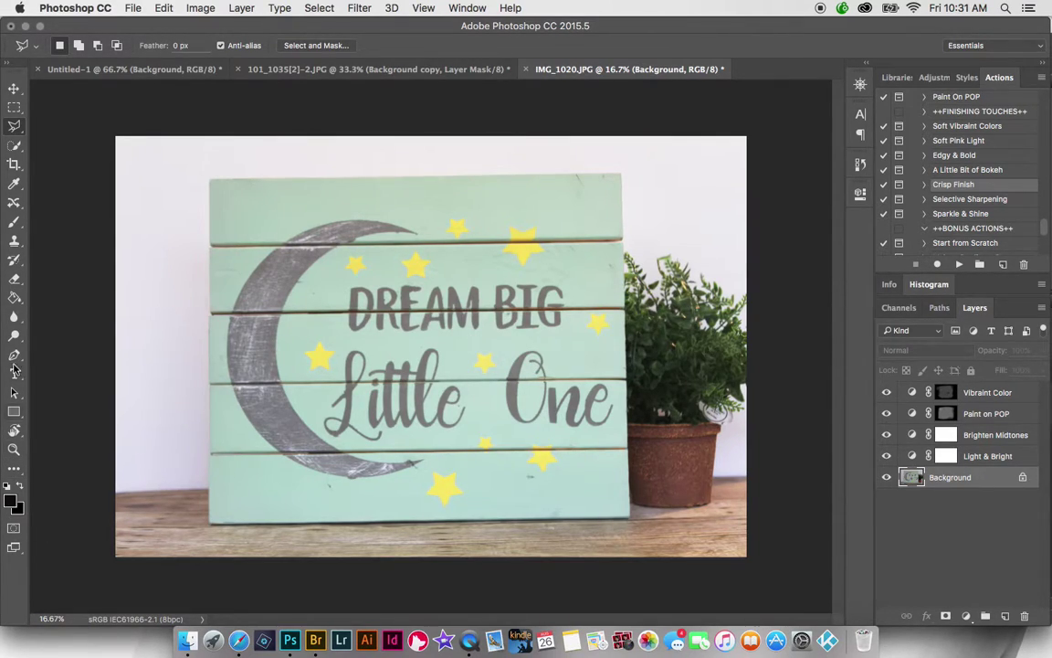
left_click(15, 447)
left_click_drag(288, 253, 367, 308)
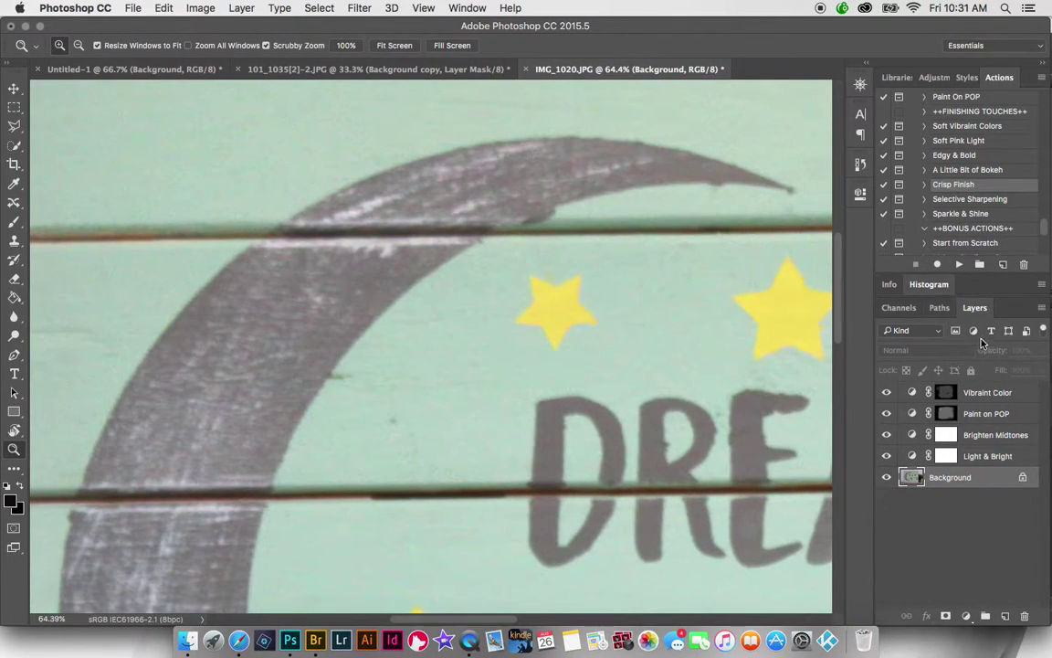
left_click(994, 391)
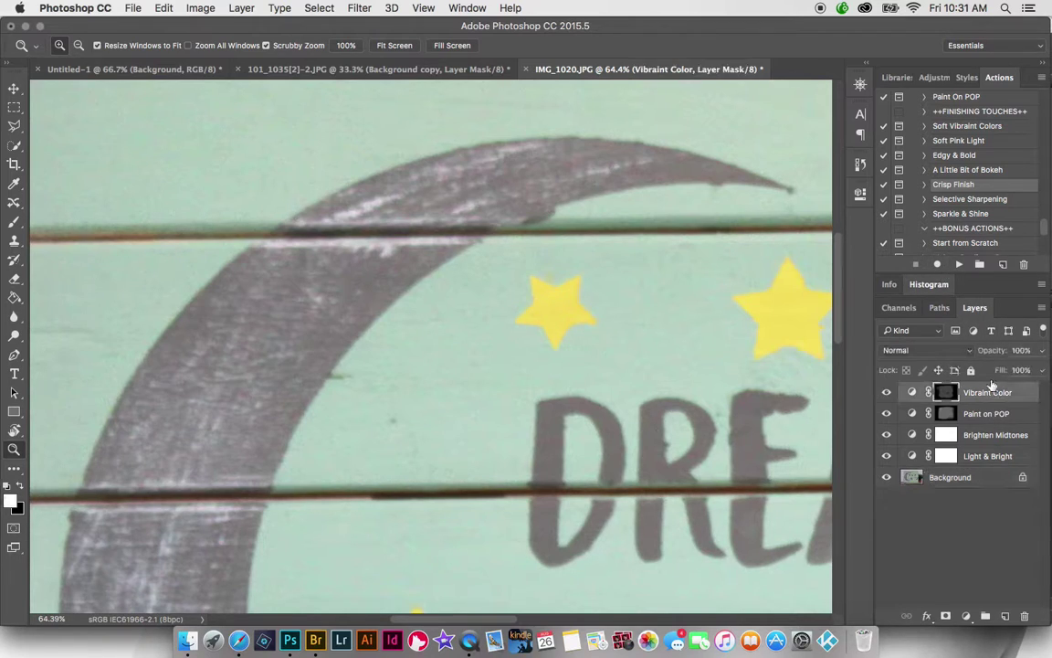
left_click(961, 264)
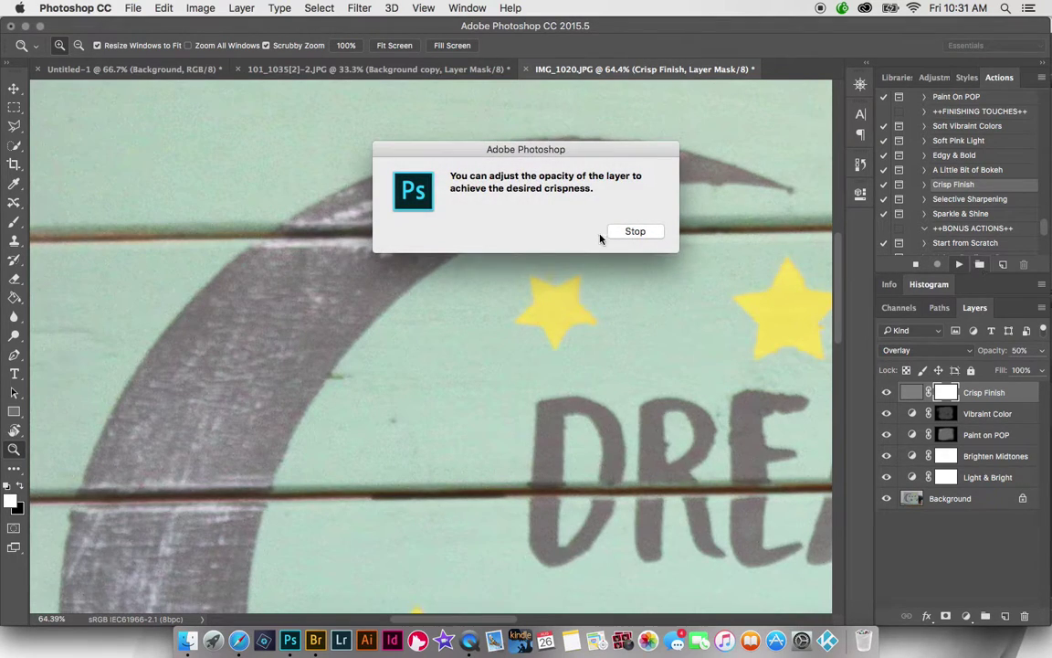
left_click(637, 233)
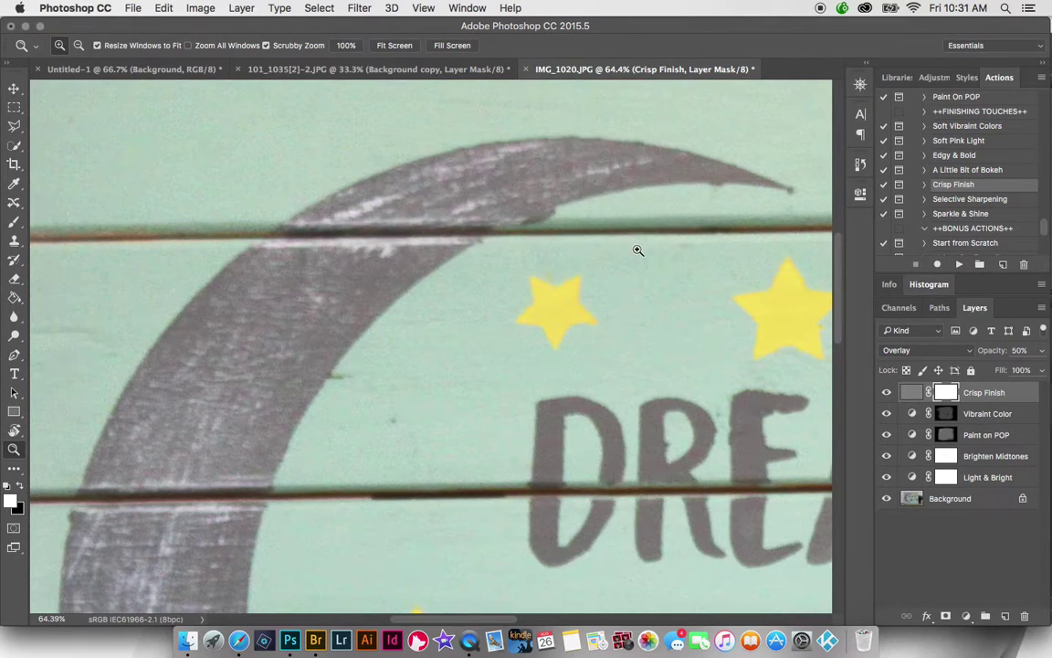
left_click(1043, 352)
left_click_drag(1006, 374, 1050, 369)
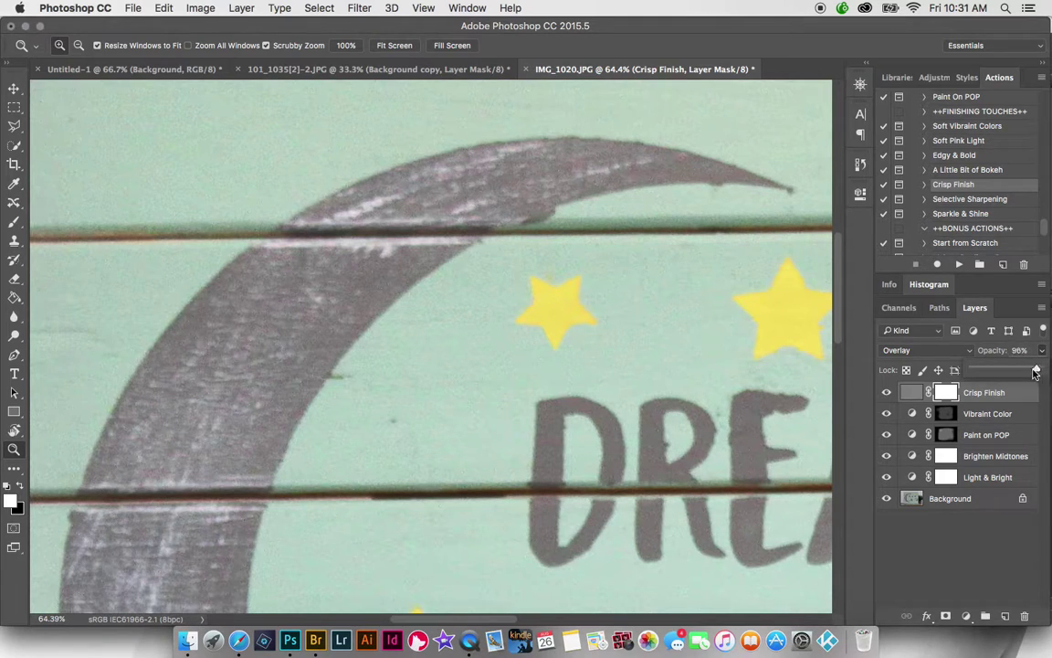
Compare the sign with the Crisp Finish layer hidden and shown, both close up and at 25% zoom
left_click(887, 393)
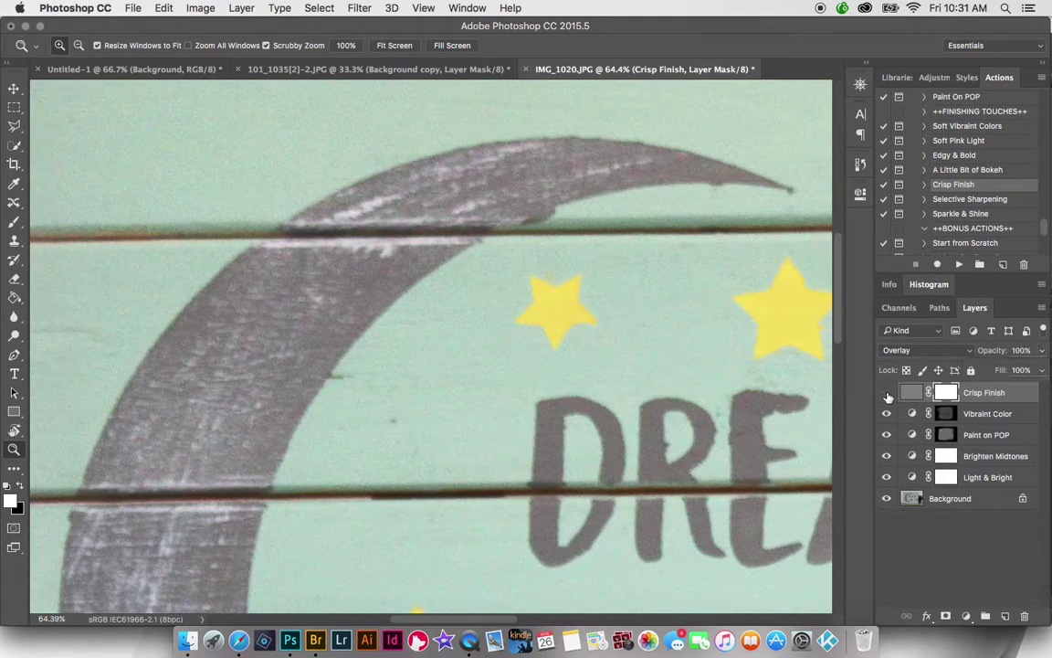
left_click(888, 394)
key("super+minus")
key("super+minus")
key("super+minus")
key("super+minus")
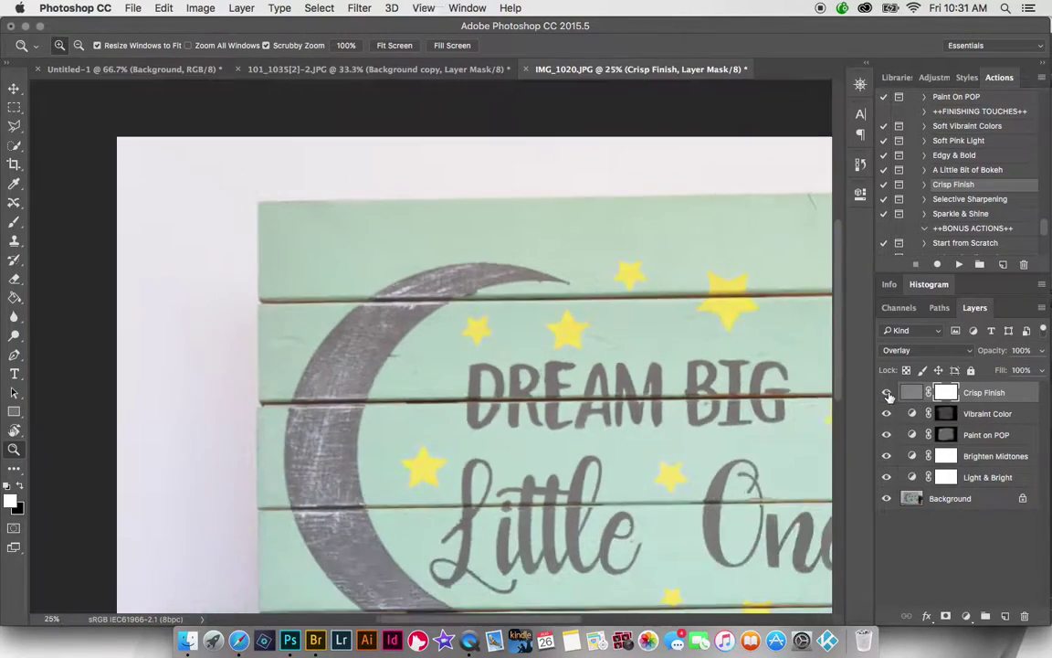
key("super+plus")
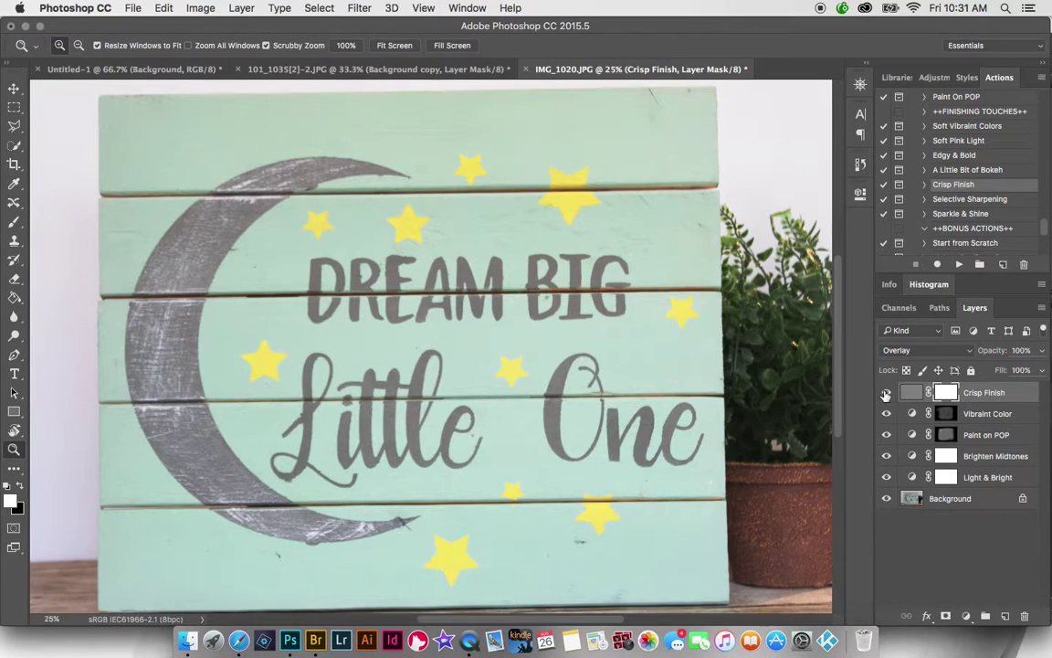
left_click(886, 394)
left_click(886, 394)
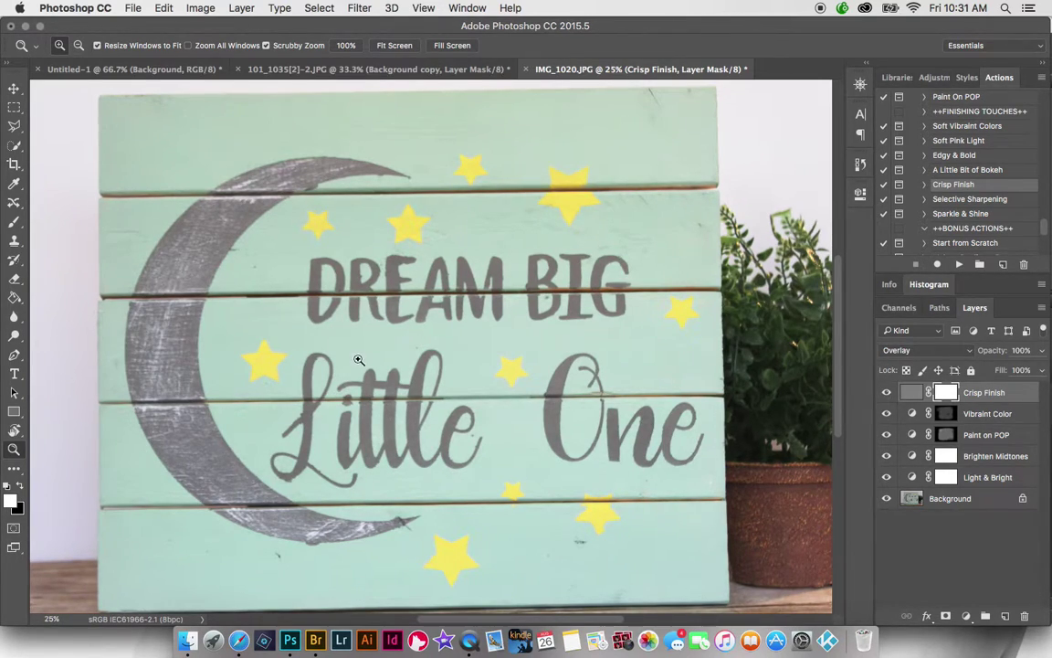